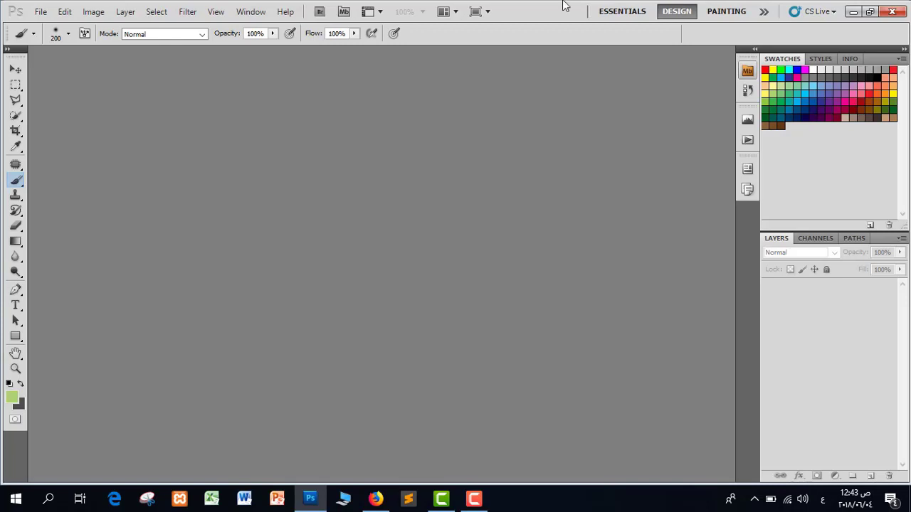
click(39, 12)
click(42, 33)
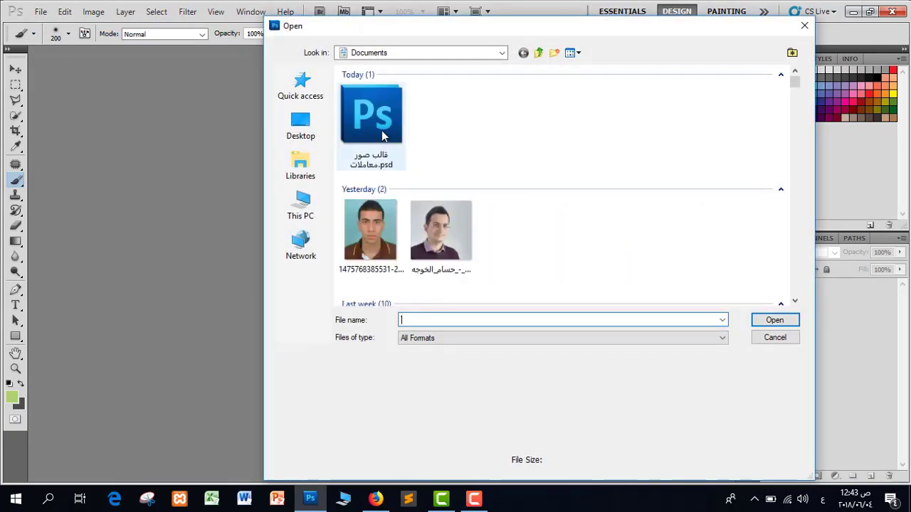
double_click(386, 230)
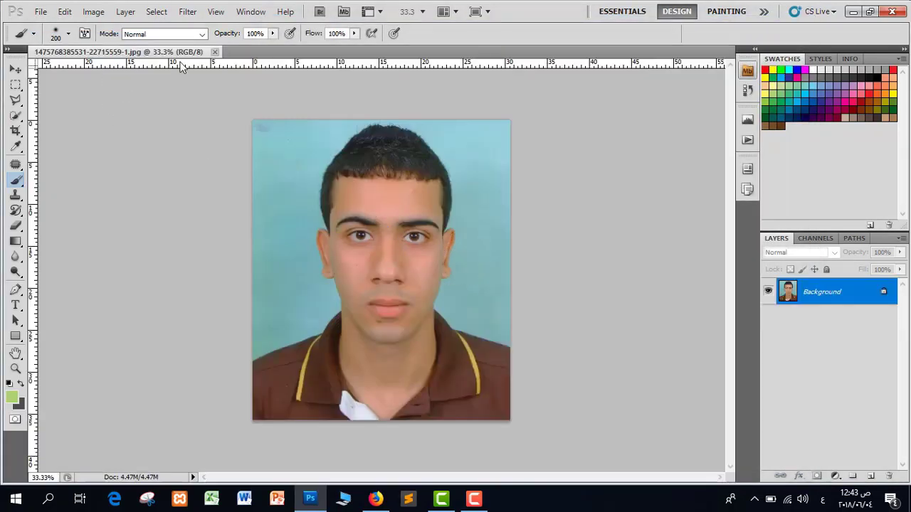
click(214, 52)
Open the portrait photo of the man with glasses from the Documents folder.
double_click(317, 211)
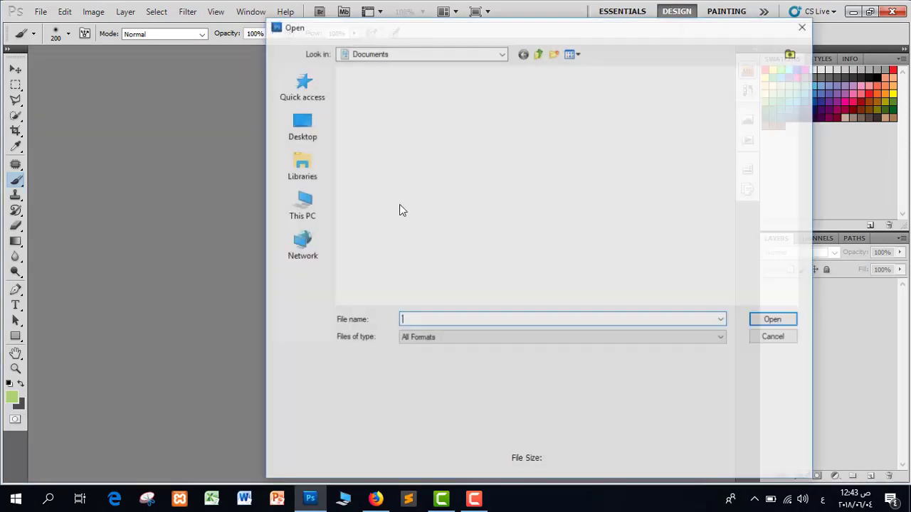
click(443, 228)
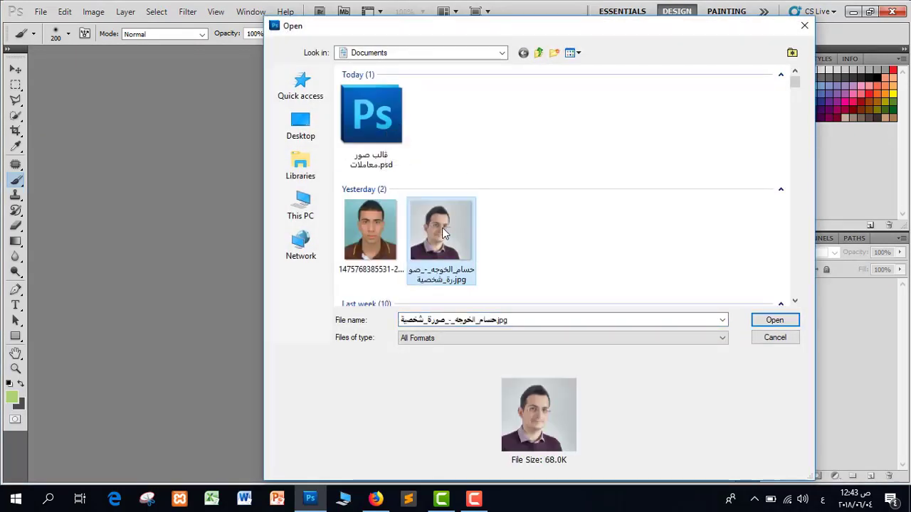
double_click(429, 227)
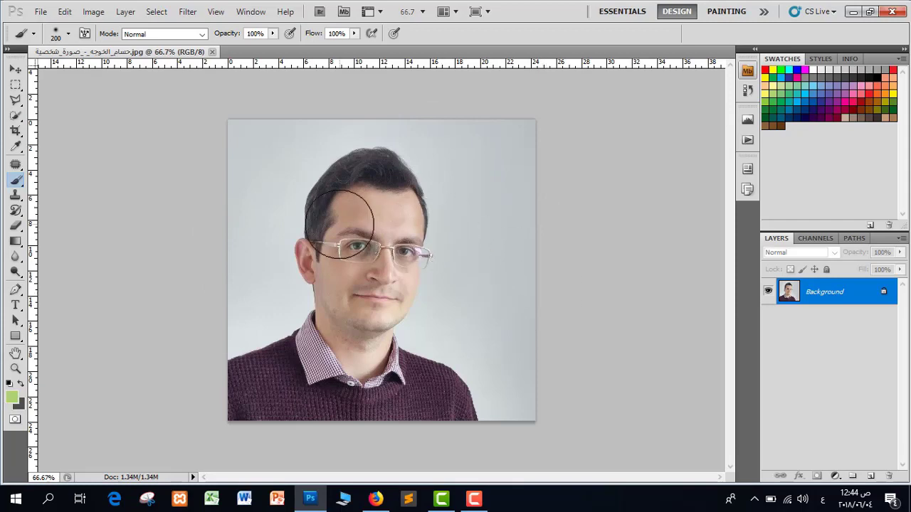
Brighten the portrait with a Levels adjustment by lowering the white input level of the RGB channel.
click(104, 13)
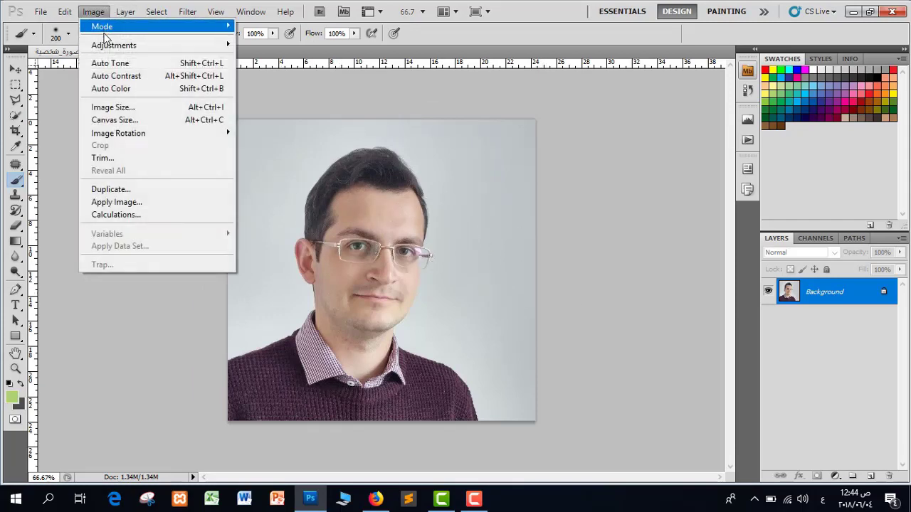
mouse_move(109, 45)
click(270, 60)
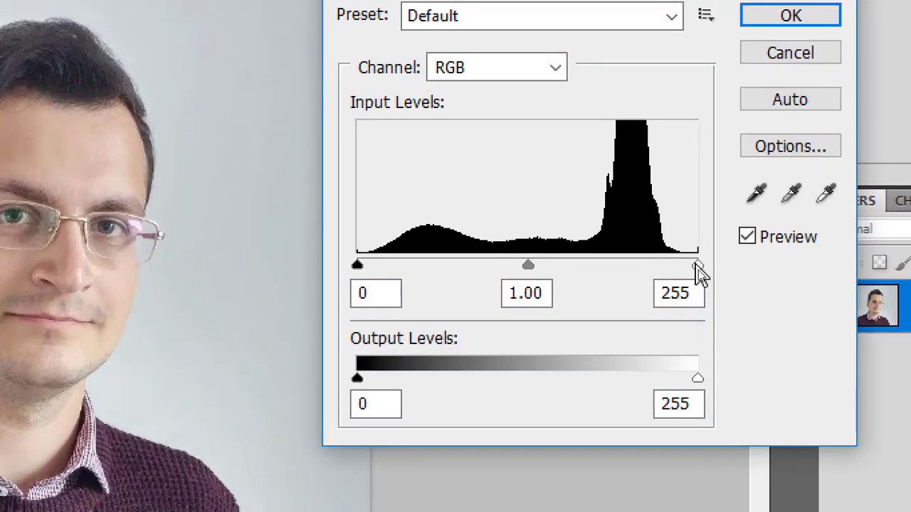
drag(696, 269, 678, 267)
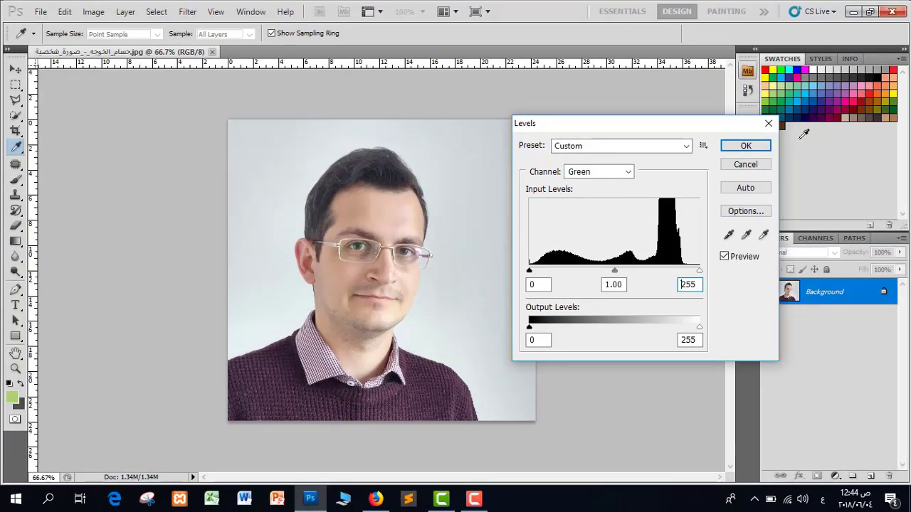
click(790, 15)
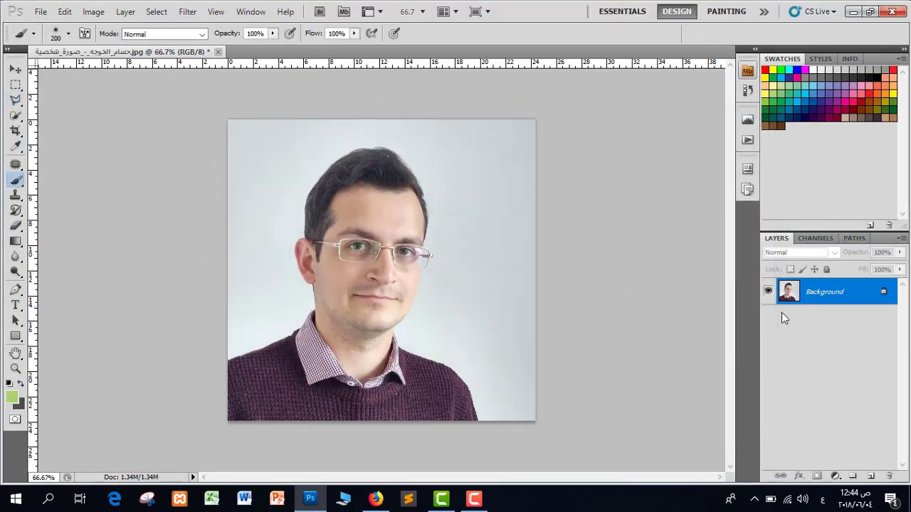
Convert the Background to a regular layer and delete the grey backdrop around the man using Quick Selection.
double_click(856, 295)
click(584, 140)
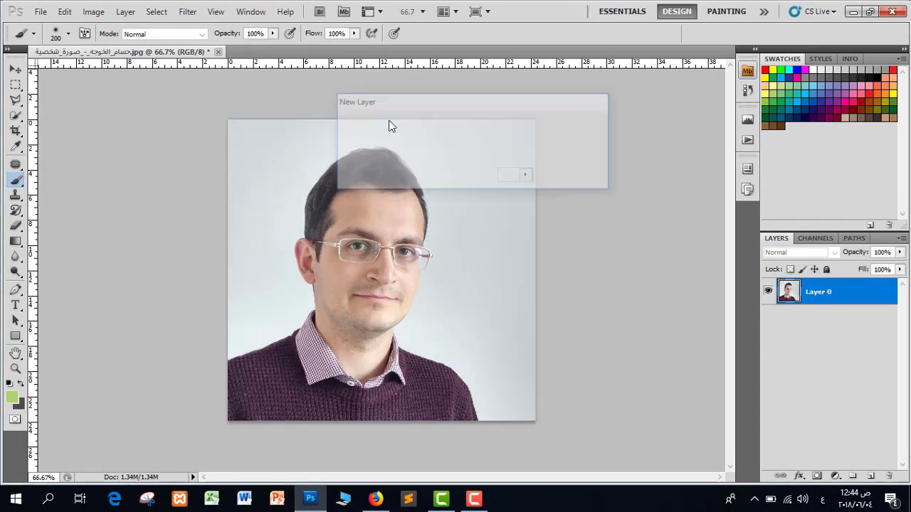
click(15, 115)
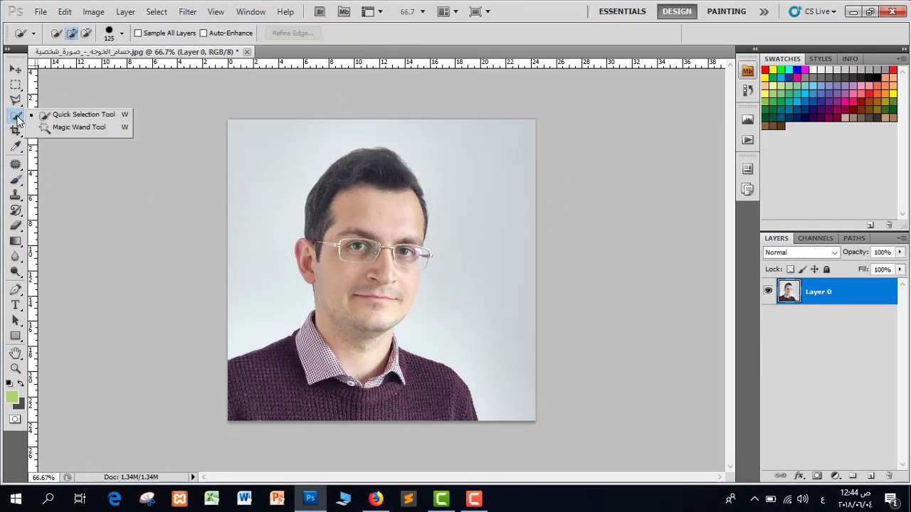
click(84, 116)
mouse_move(514, 169)
mouse_down()
mouse_move(506, 158)
mouse_move(505, 308)
mouse_up()
drag(240, 142, 254, 171)
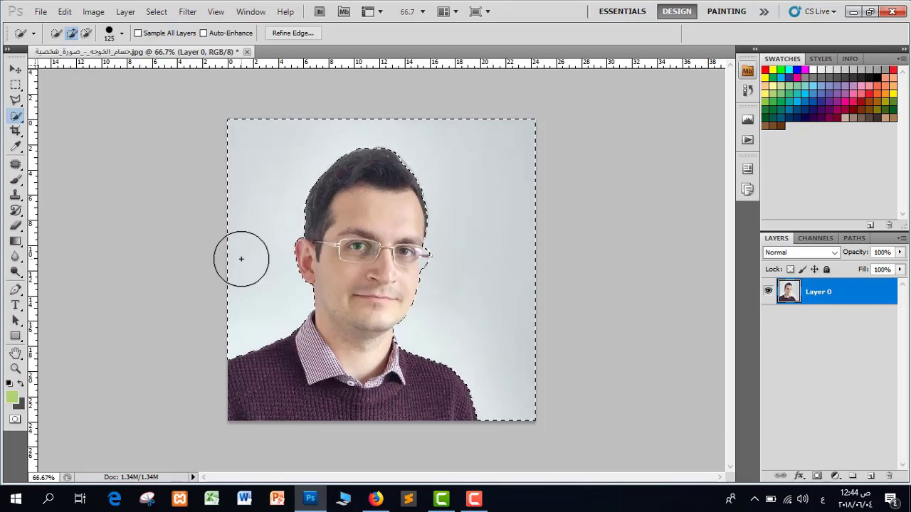
key(Delete)
key(ctrl+d)
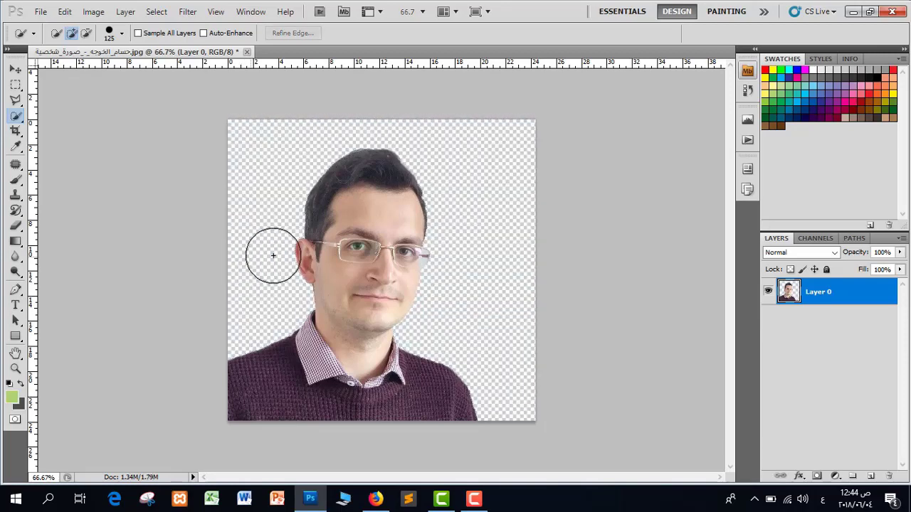
Select the leftover grey area at the outer edge of the glasses' lens using Quick Selection with a 9 px brush.
key(ctrl+plus)
key(ctrl+plus)
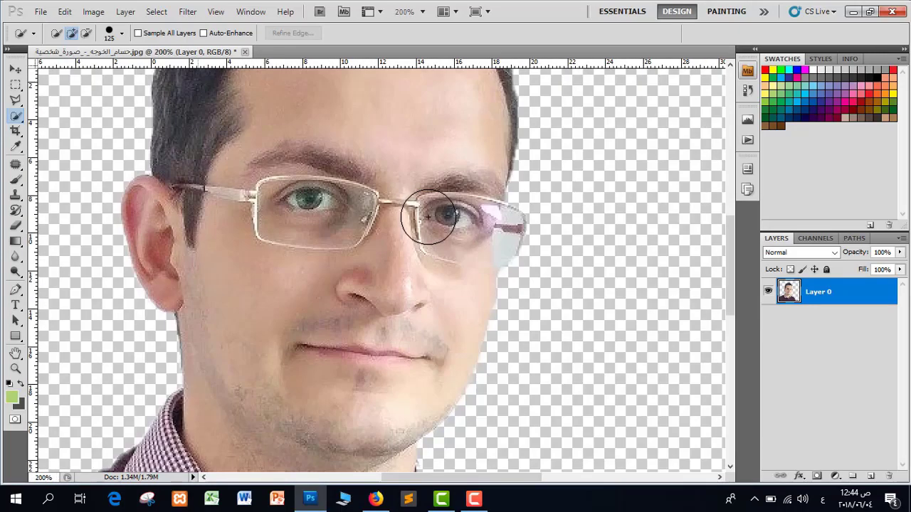
key(bracketright)
key(bracketright)
key(bracketright)
key(bracketright)
key(bracketleft)
key(bracketleft)
key(bracketleft)
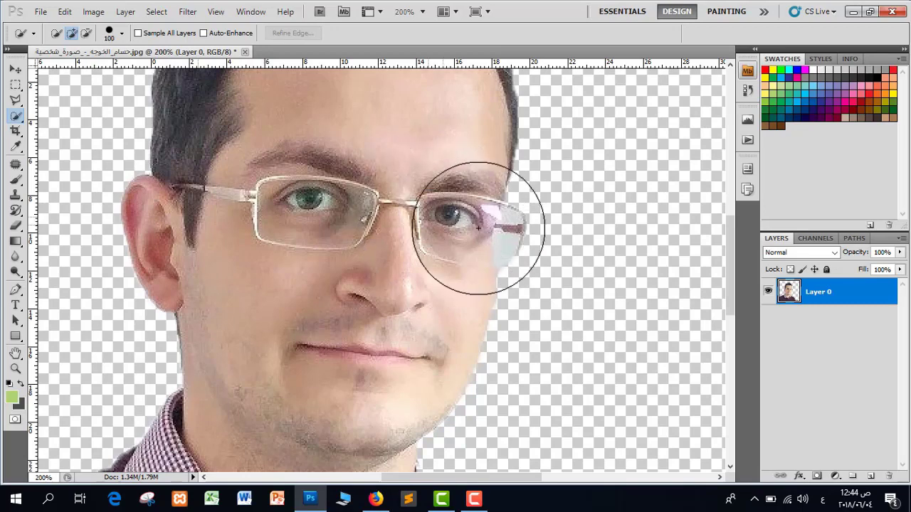
key(bracketleft)
key(bracketleft)
key(bracketleft)
key(bracketleft)
key(bracketleft)
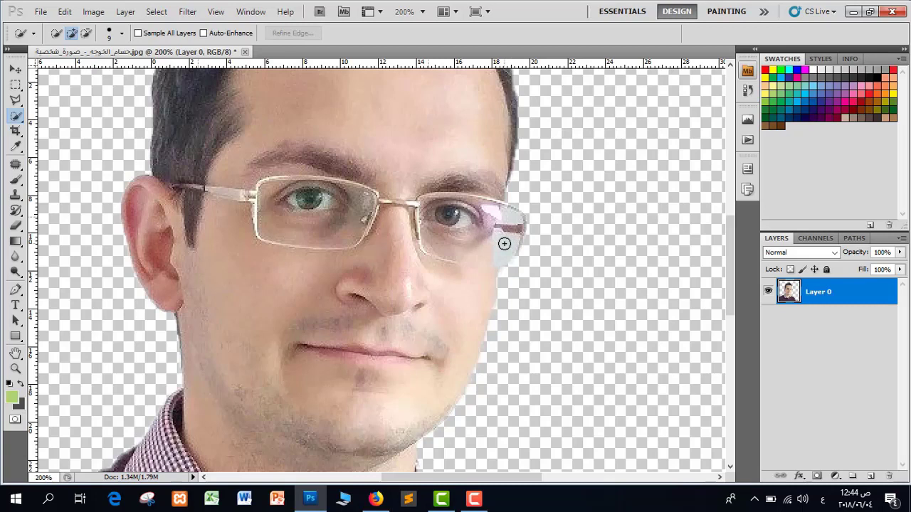
click(503, 243)
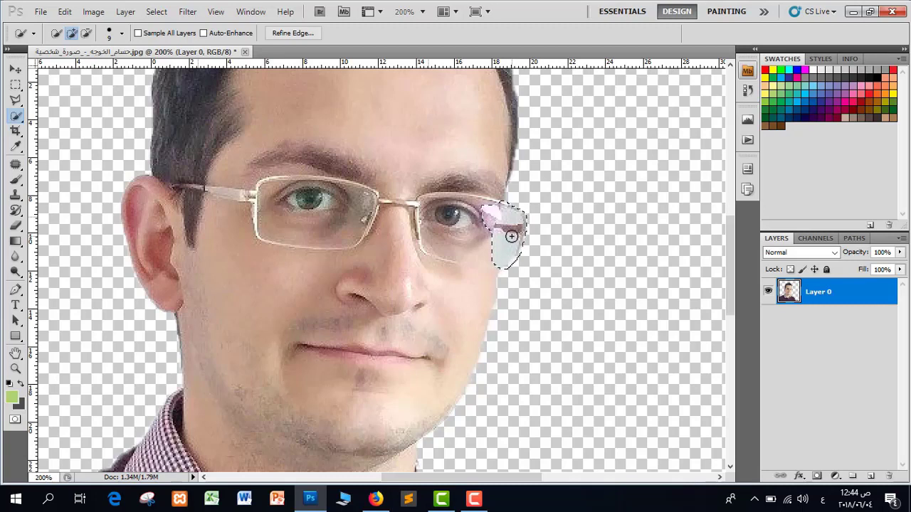
Paint the selected lens area white on a new layer with the 200 px Brush.
click(870, 477)
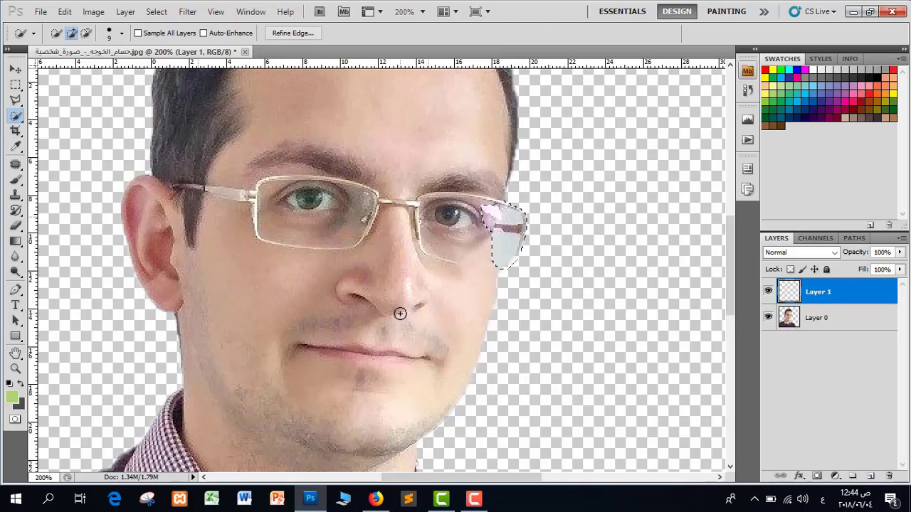
click(10, 397)
drag(515, 198, 448, 148)
click(816, 184)
key(w)
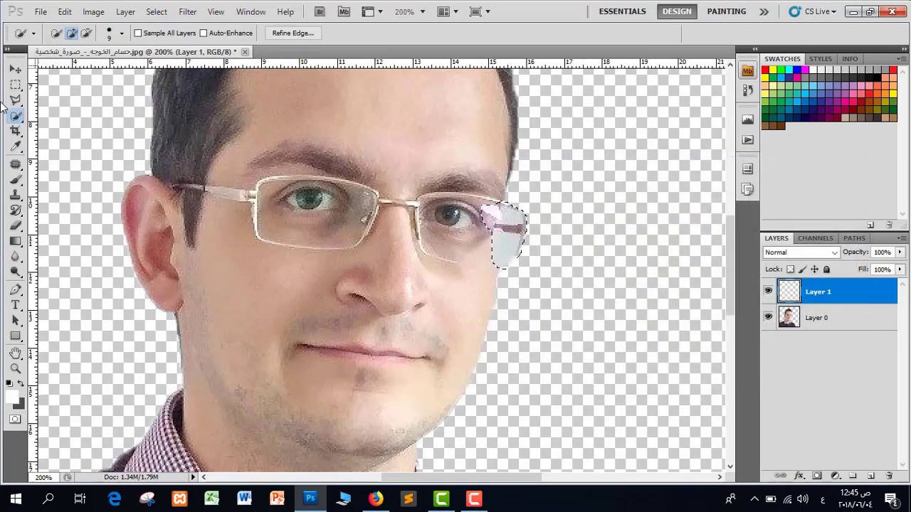
click(15, 178)
mouse_move(468, 224)
mouse_down()
mouse_move(478, 235)
mouse_move(504, 234)
mouse_up()
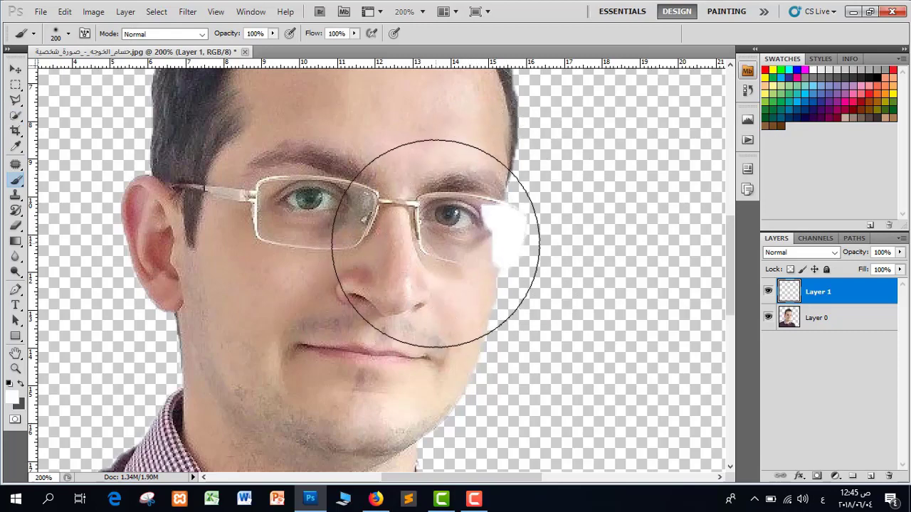
key(ctrl+minus)
key(ctrl+minus)
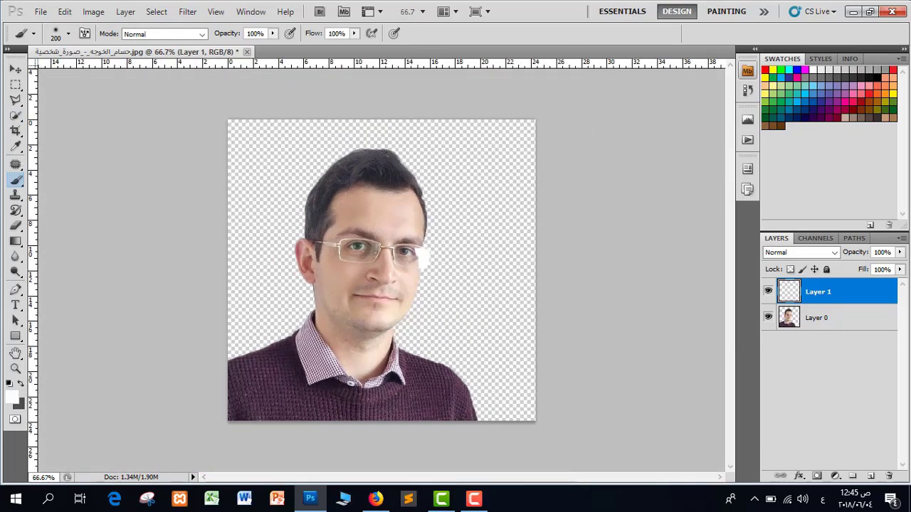
Add a new layer beneath the portrait layer and fill it with white as the background.
click(859, 318)
click(870, 475)
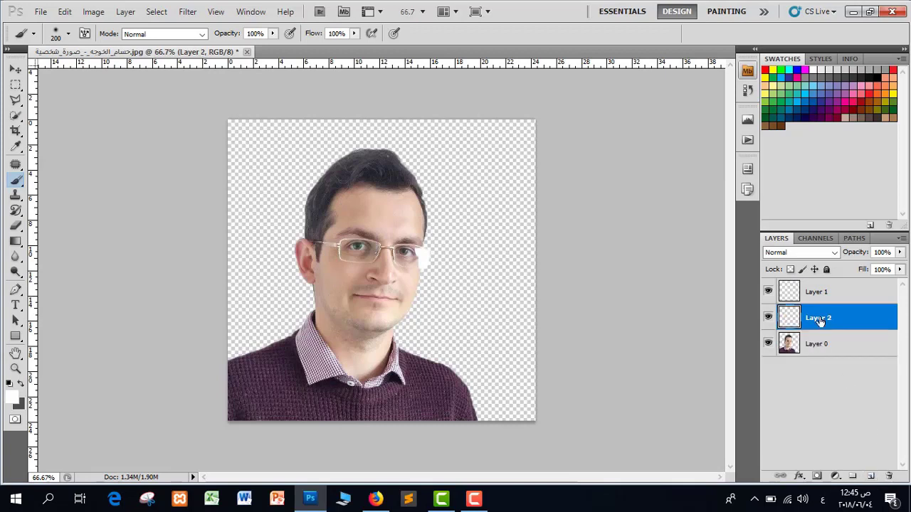
drag(819, 322, 825, 377)
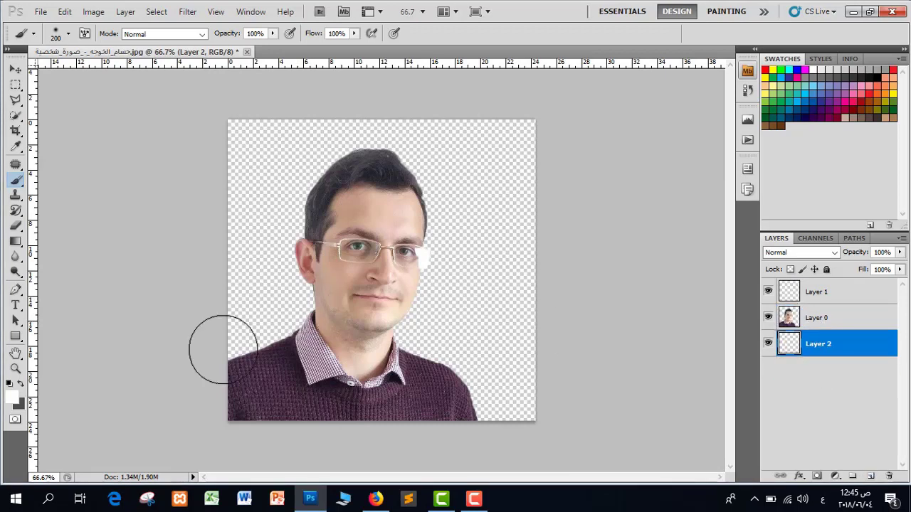
key(alt+BackSpace)
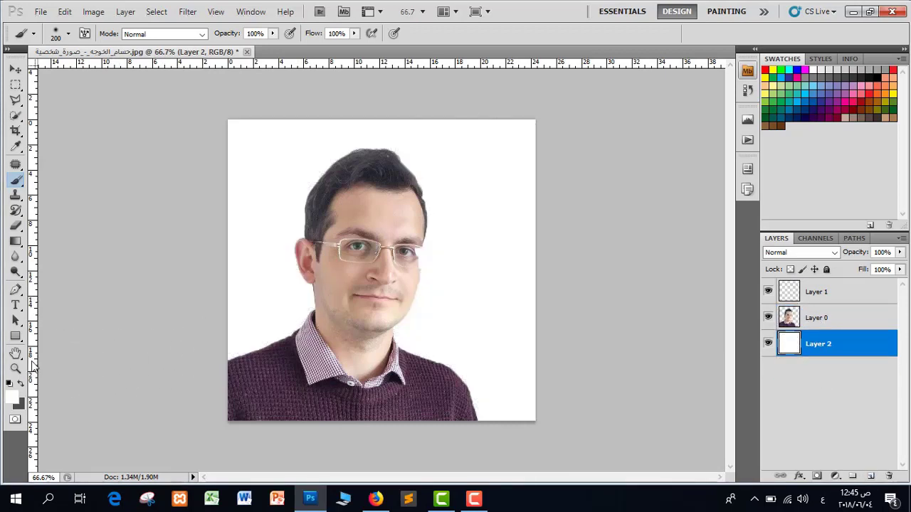
Set the opacity of the white lens patch layer to 50% and compare the lens with that layer hidden and shown.
click(826, 292)
click(879, 249)
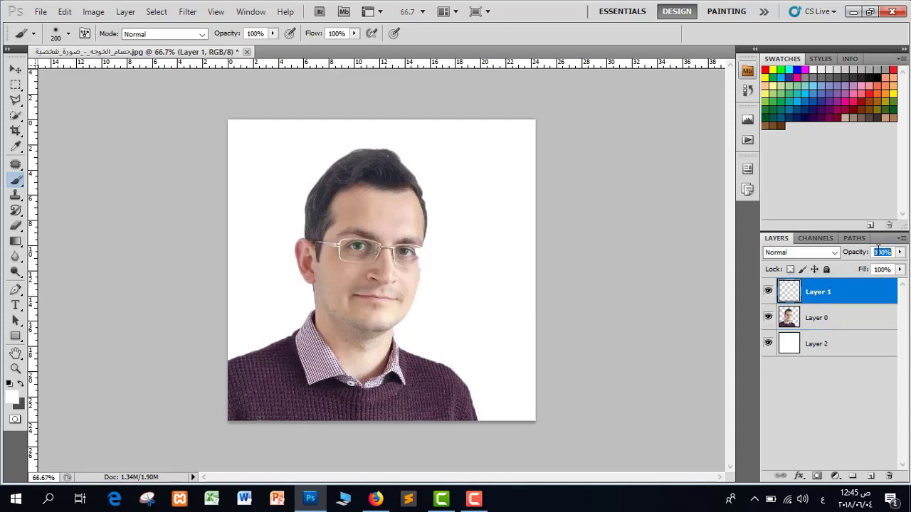
text(40)
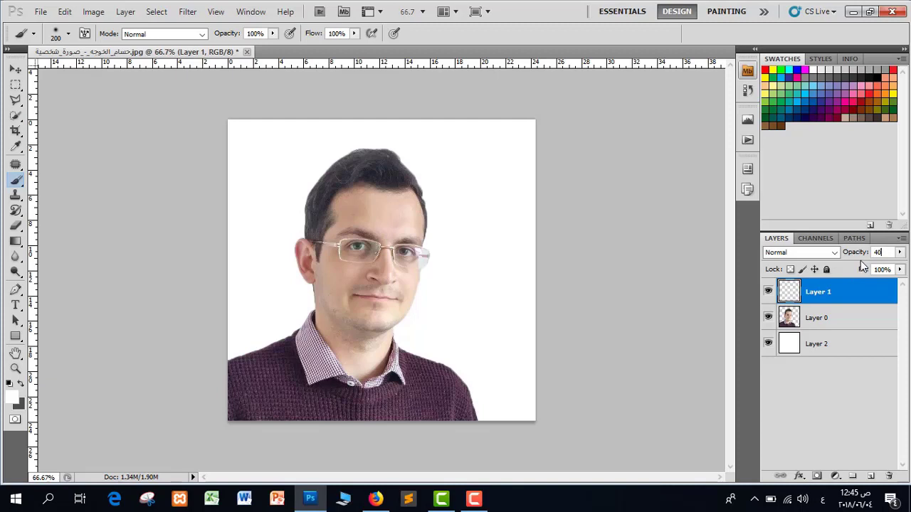
click(878, 252)
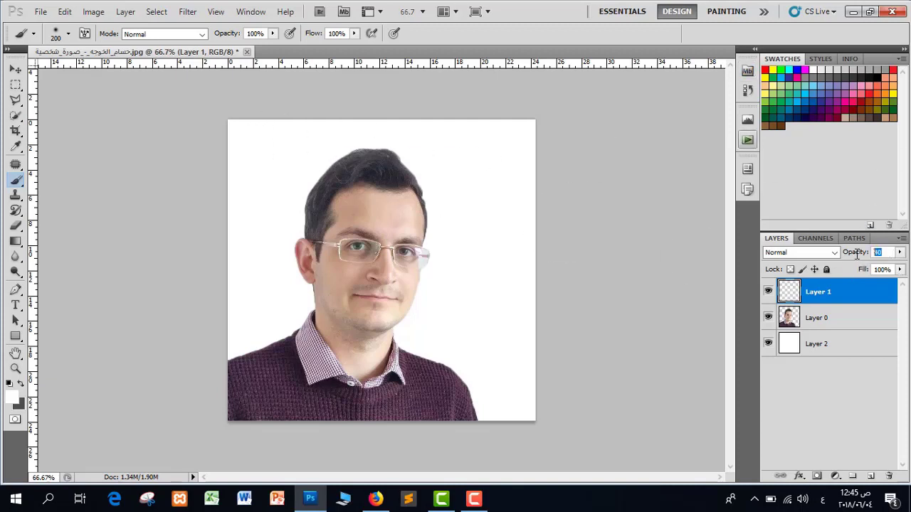
text(50)
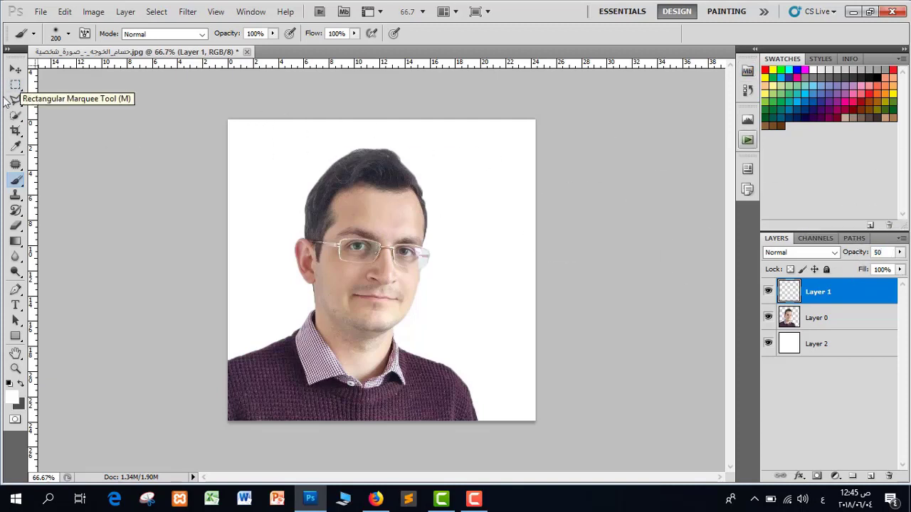
click(15, 69)
click(503, 215)
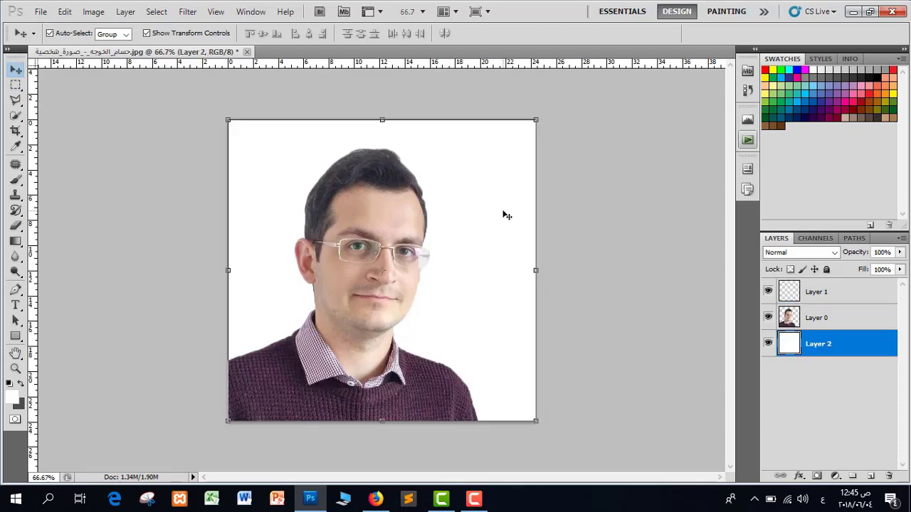
key(ctrl+plus)
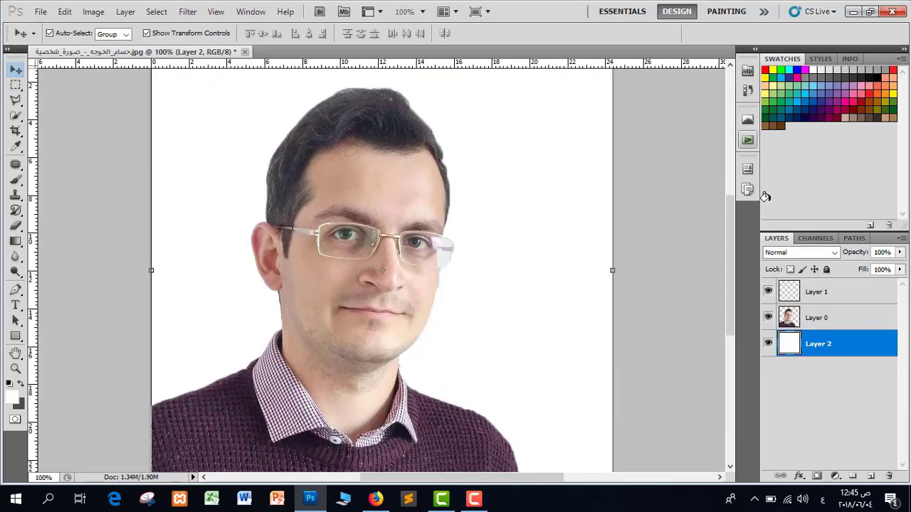
click(769, 291)
click(768, 292)
key(ctrl+minus)
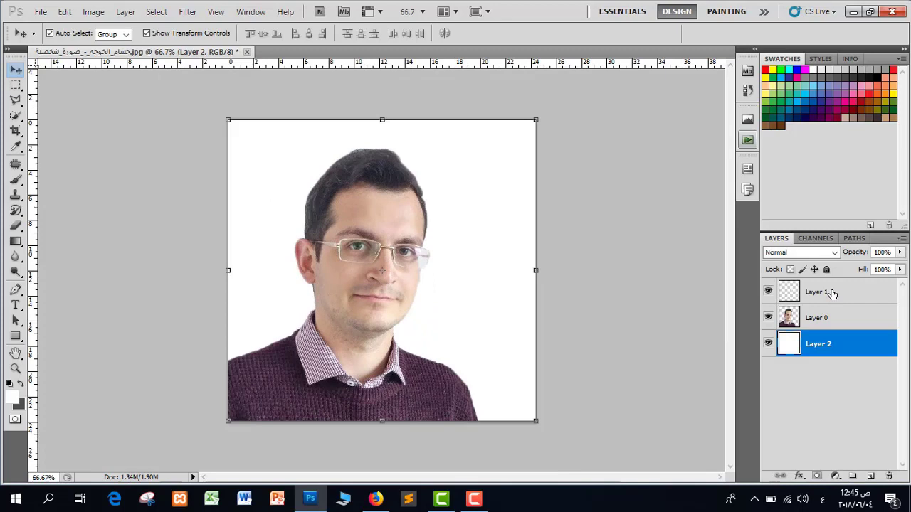
Merge the lens patch, portrait and white background layers into one layer.
ctrl+click(846, 318)
ctrl+click(844, 292)
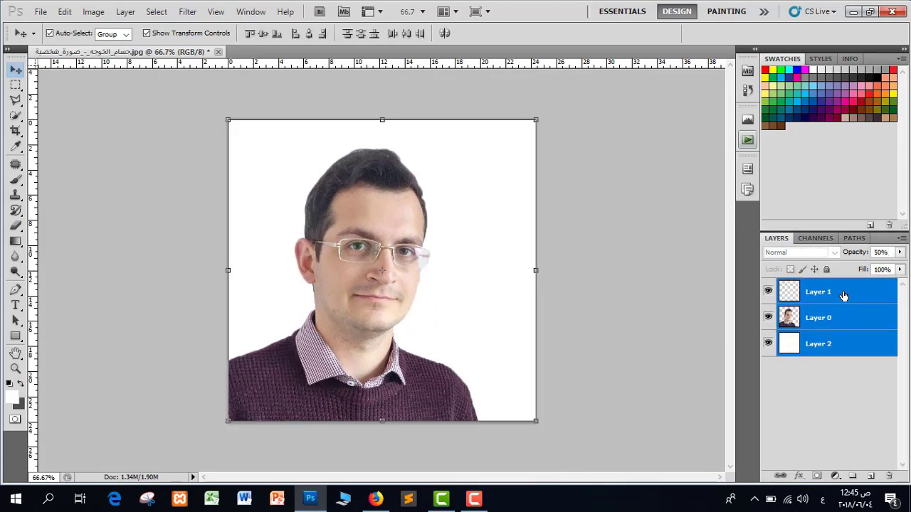
right_click(844, 293)
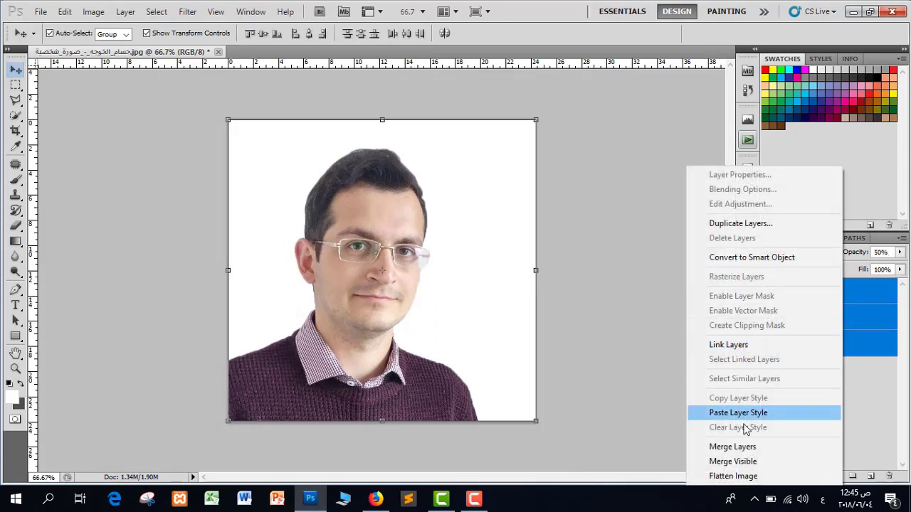
click(743, 447)
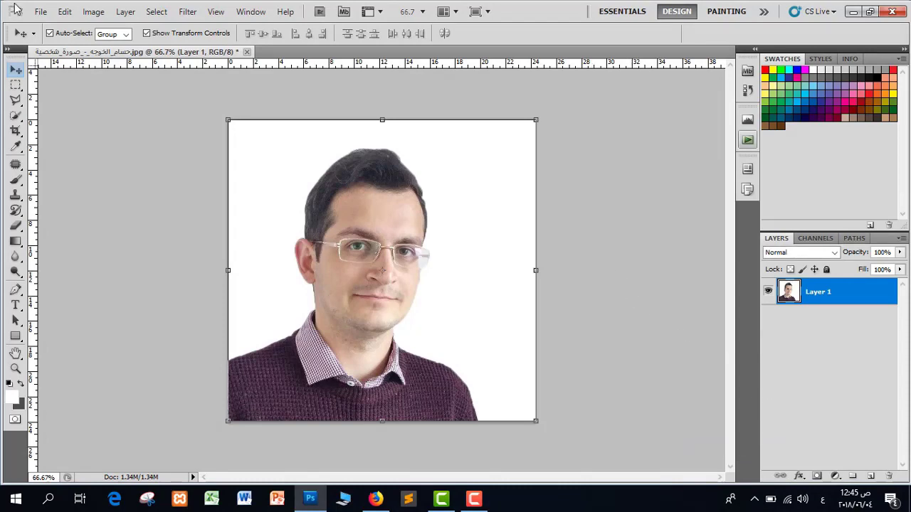
Create a new white RGB document 3 cm wide and 4 cm high at 300 pixels/inch.
click(41, 12)
click(53, 25)
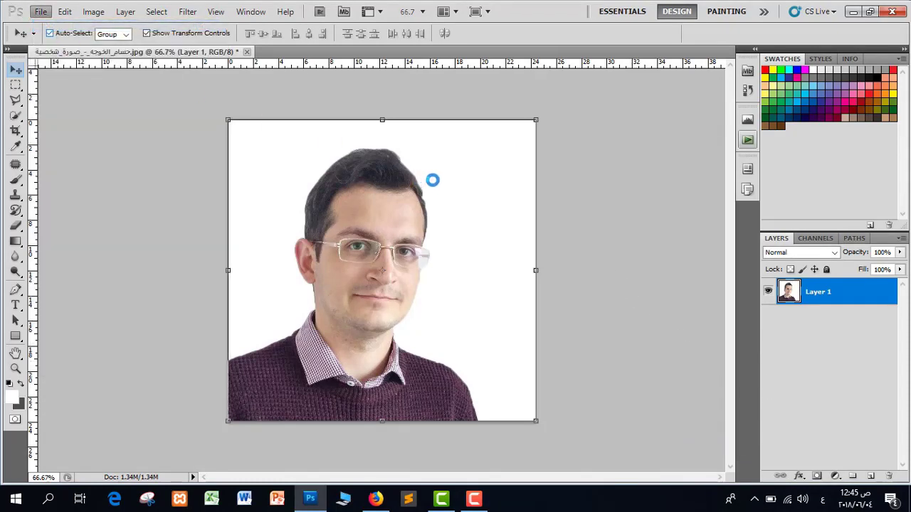
click(541, 172)
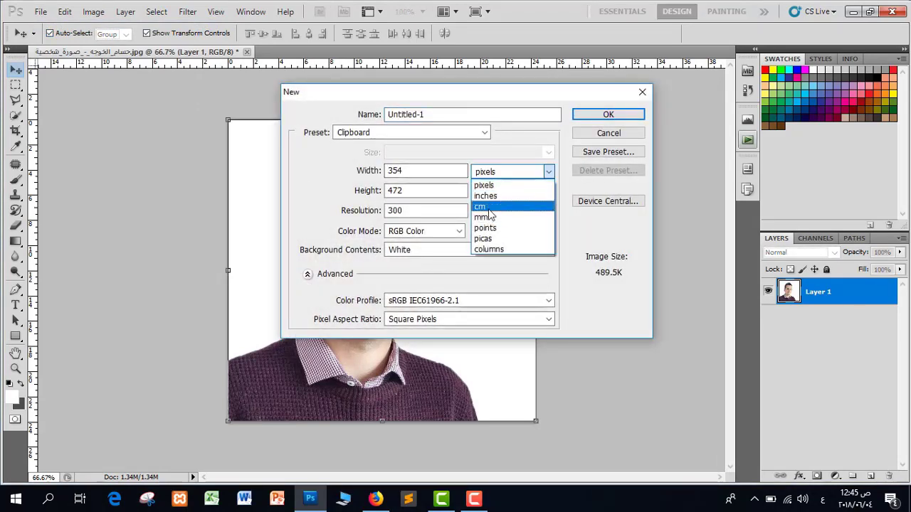
click(489, 209)
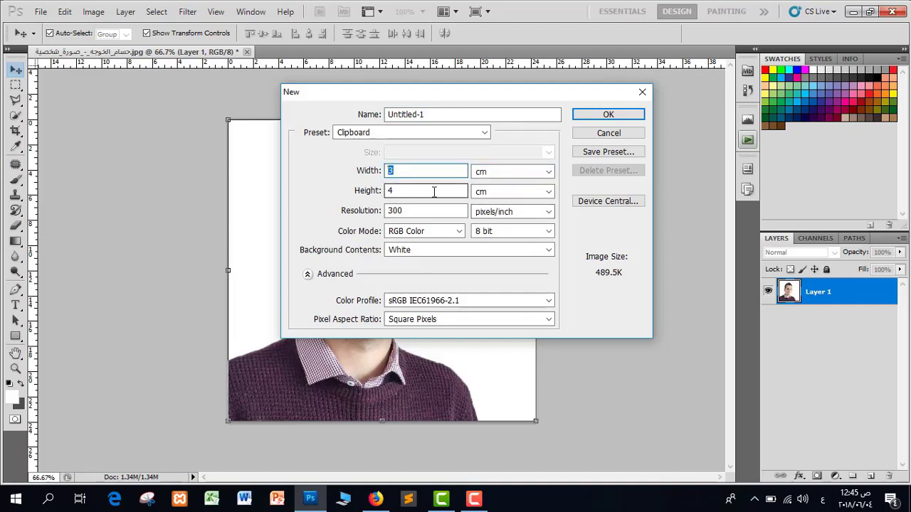
key(Tab)
key(Tab)
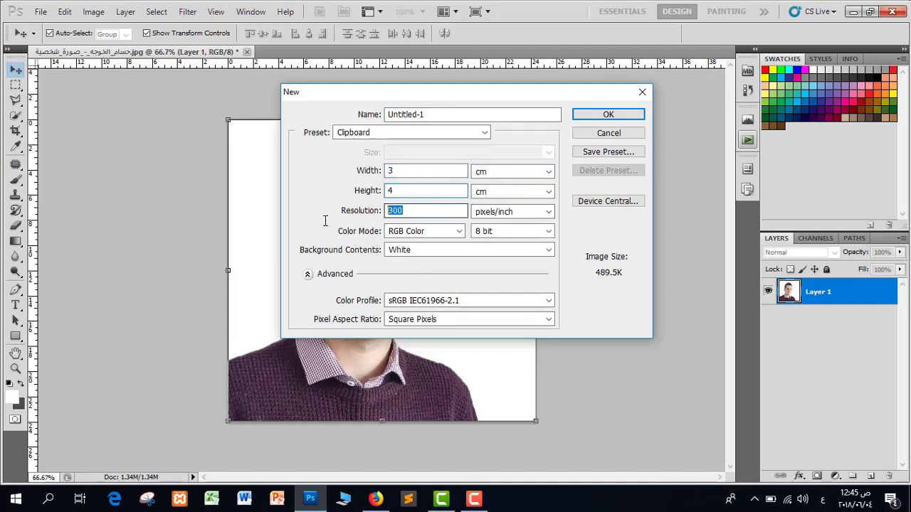
click(596, 115)
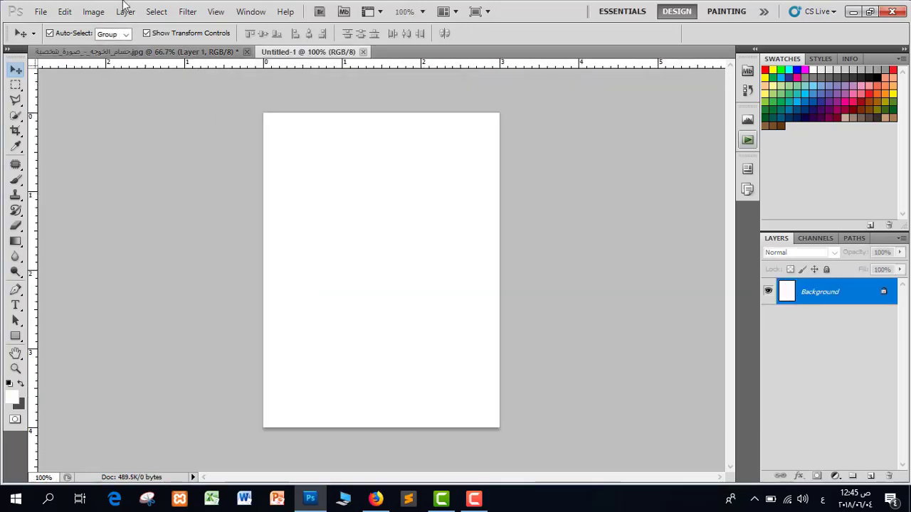
Copy the whole merged portrait image and paste it into the new 3 × 4 cm document.
click(112, 52)
key(ctrl+a)
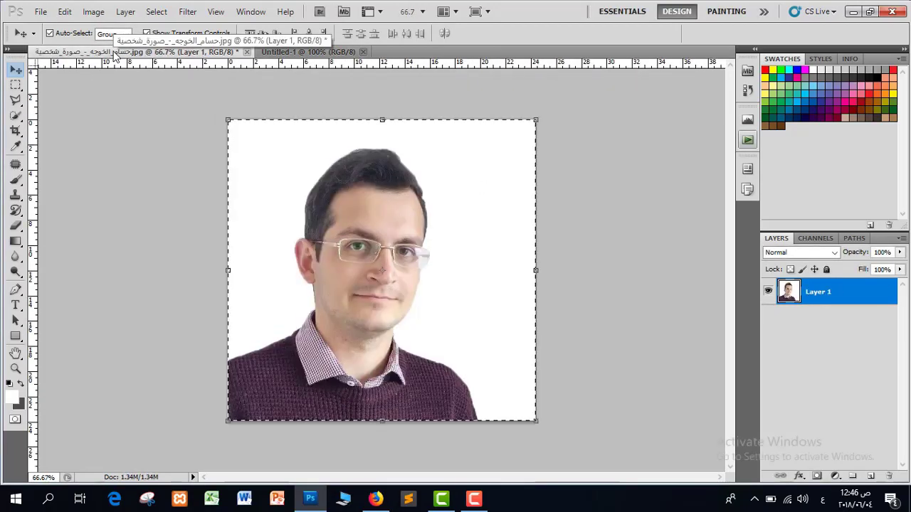
click(299, 53)
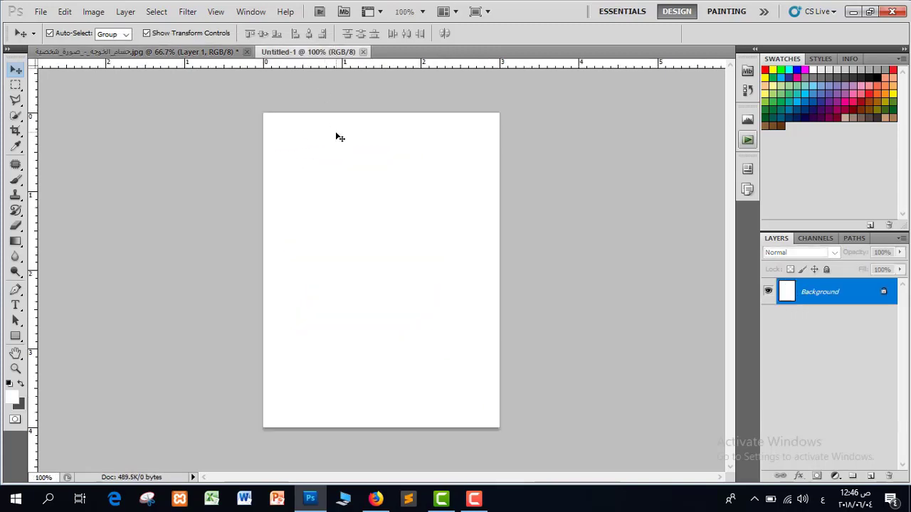
key(ctrl+v)
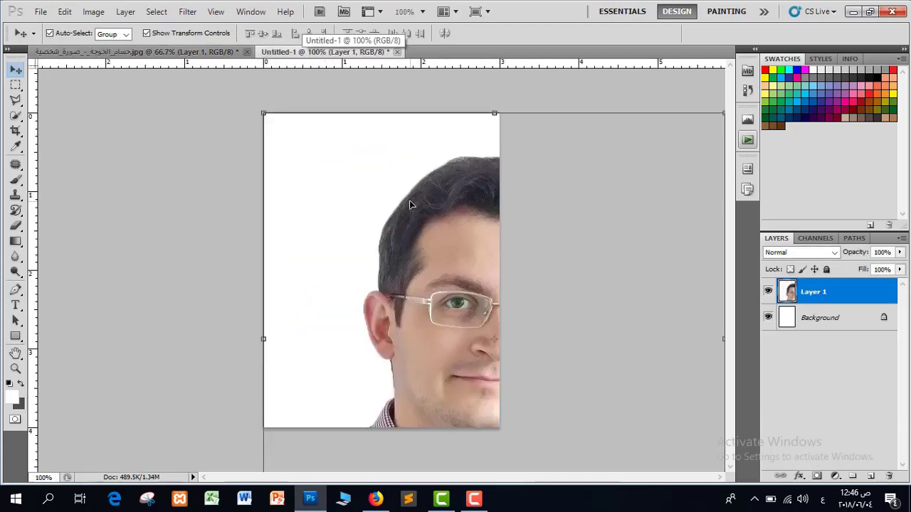
Scale the pasted portrait proportionally to about 69% and position it so the head and shoulders fill the canvas.
key(ctrl+minus)
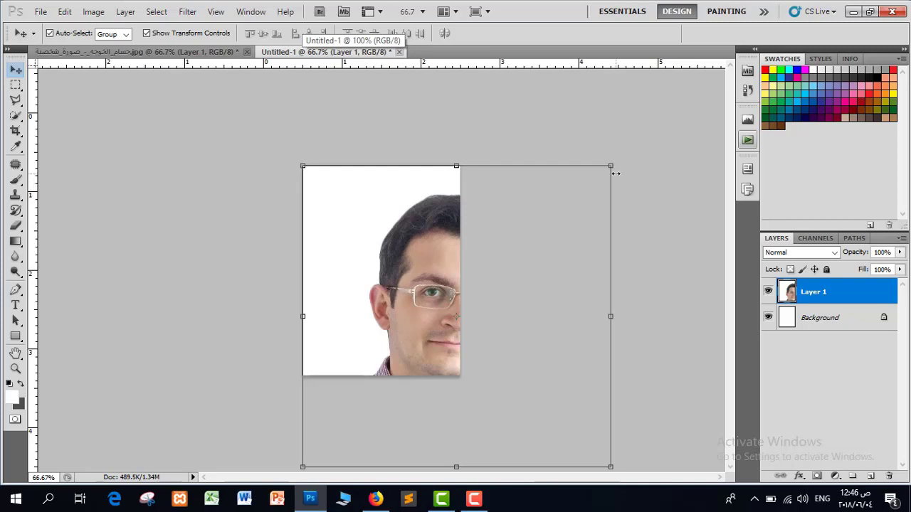
drag(614, 163, 559, 209)
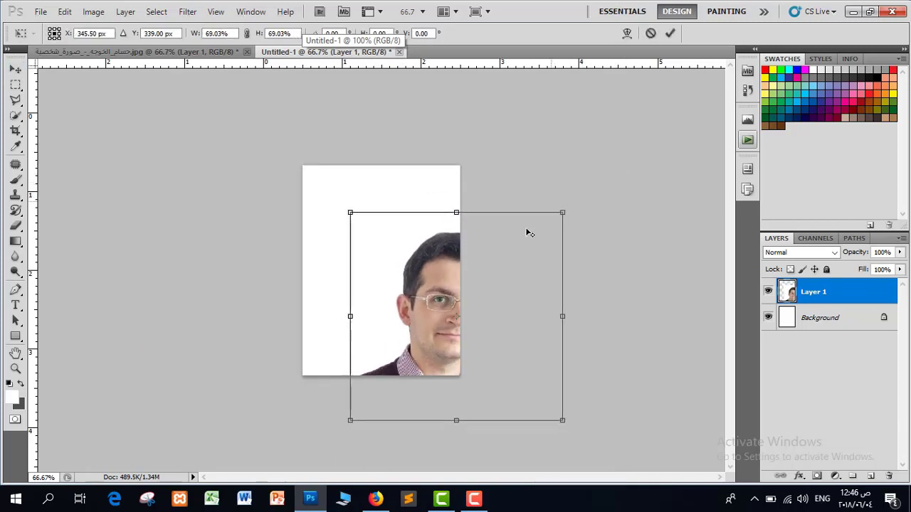
drag(475, 250, 396, 189)
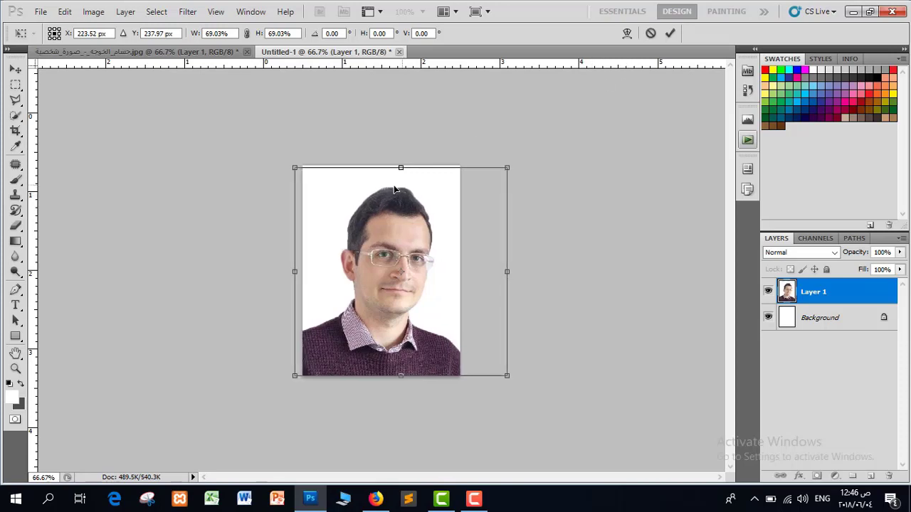
click(670, 33)
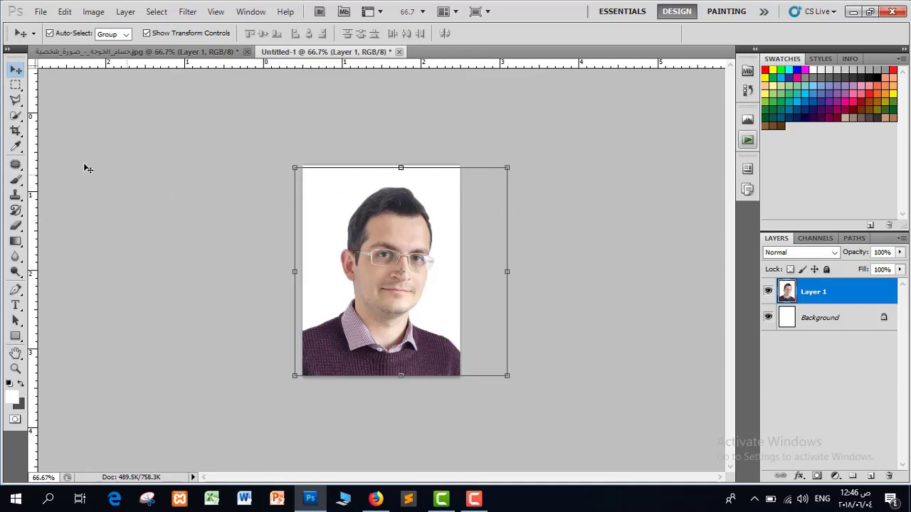
Crop to the full 3 × 4 cm canvas with the Crop Tool, trimming the portrait parts that extend beyond it.
click(16, 130)
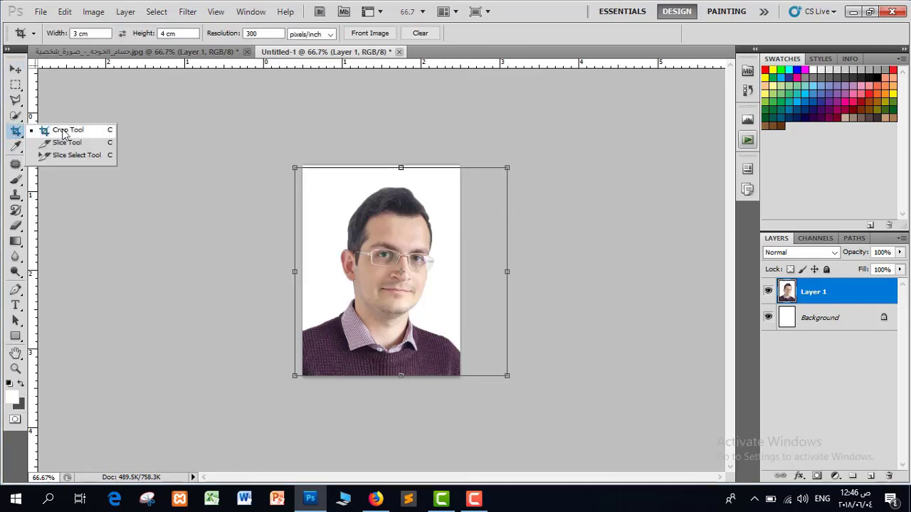
click(65, 133)
drag(287, 150, 545, 492)
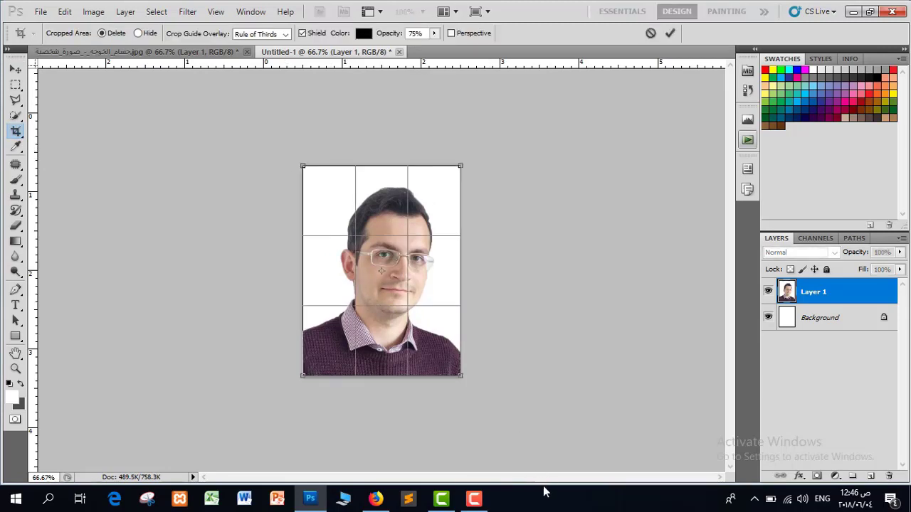
key(Return)
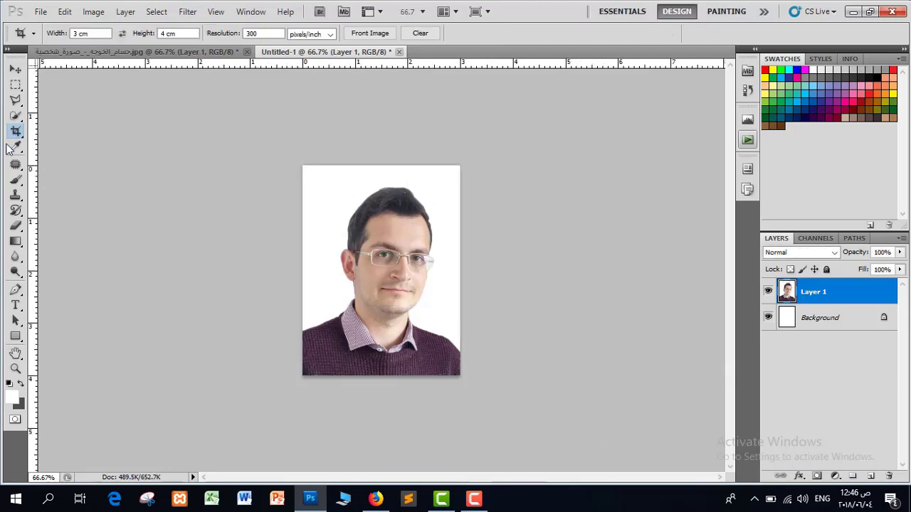
Merge the portrait layer with the background layer in the 3 × 4 cm document.
click(16, 69)
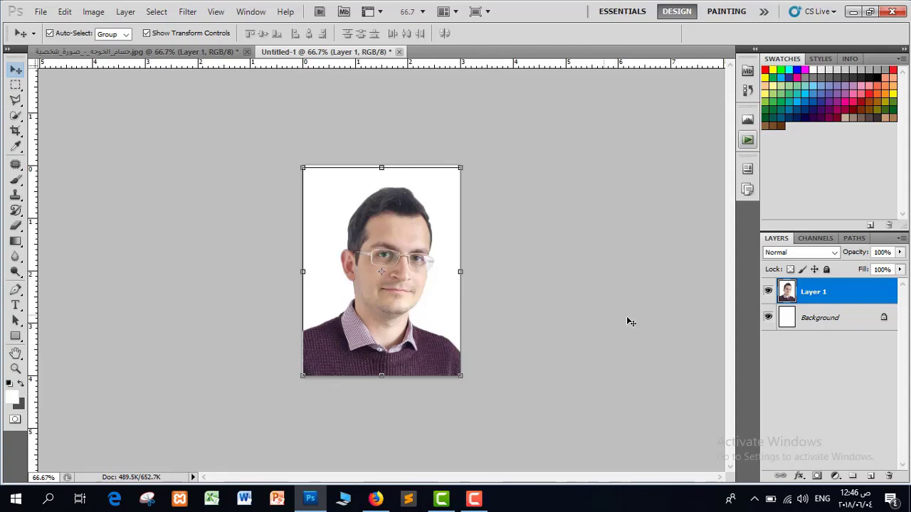
shift+click(831, 319)
right_click(830, 318)
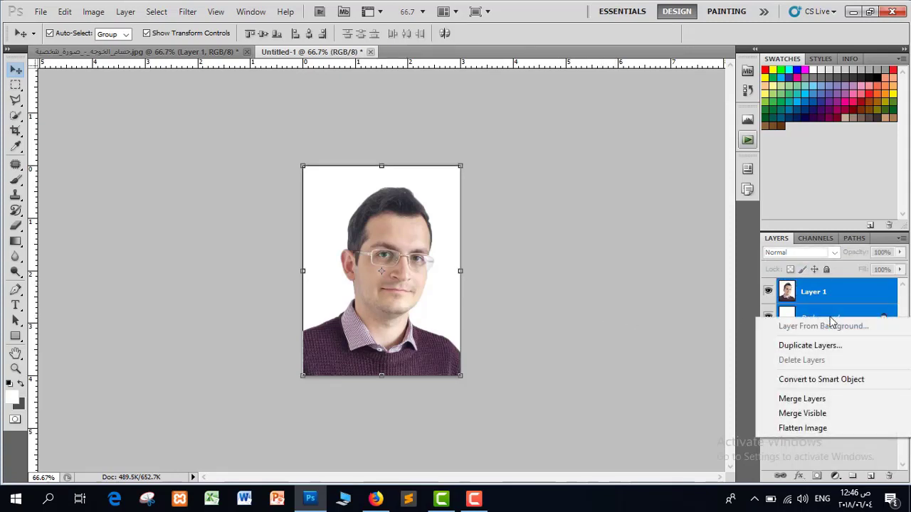
click(815, 400)
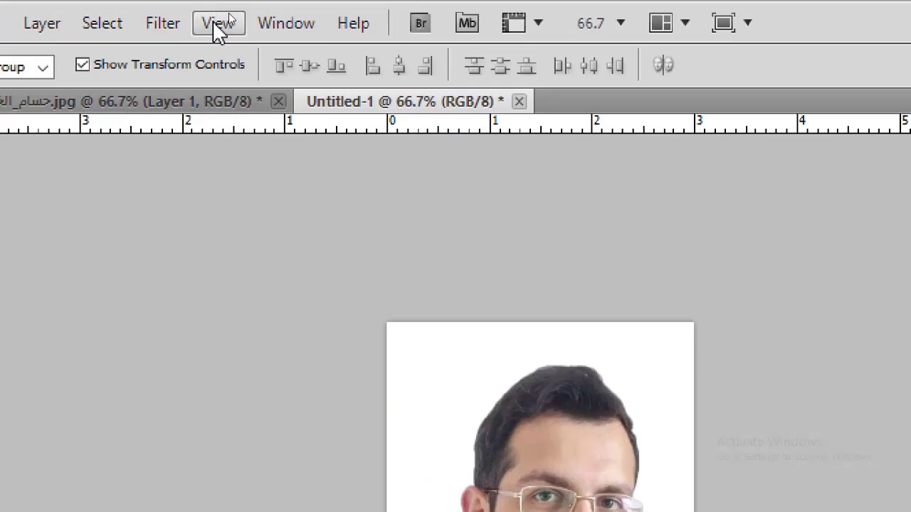
Start recording a new action named "صور المعاملات" in the Default Actions set, with the colour Green.
click(265, 12)
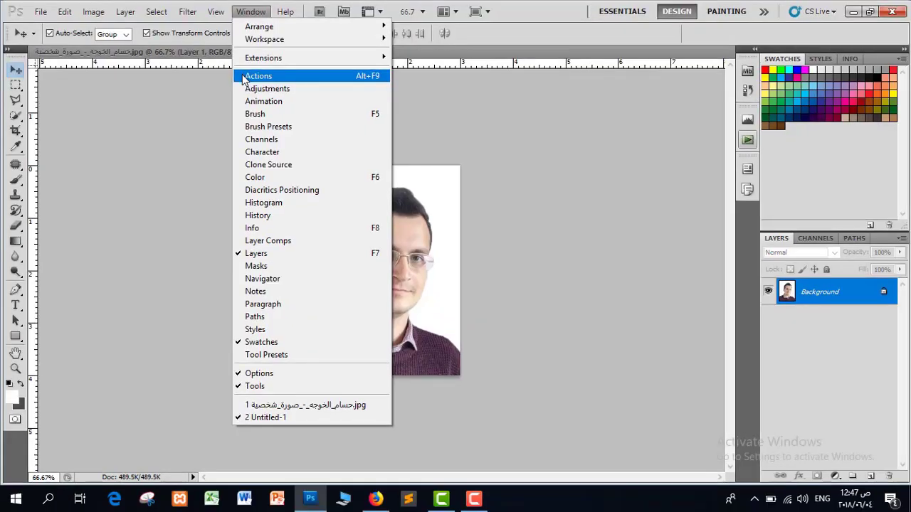
click(272, 150)
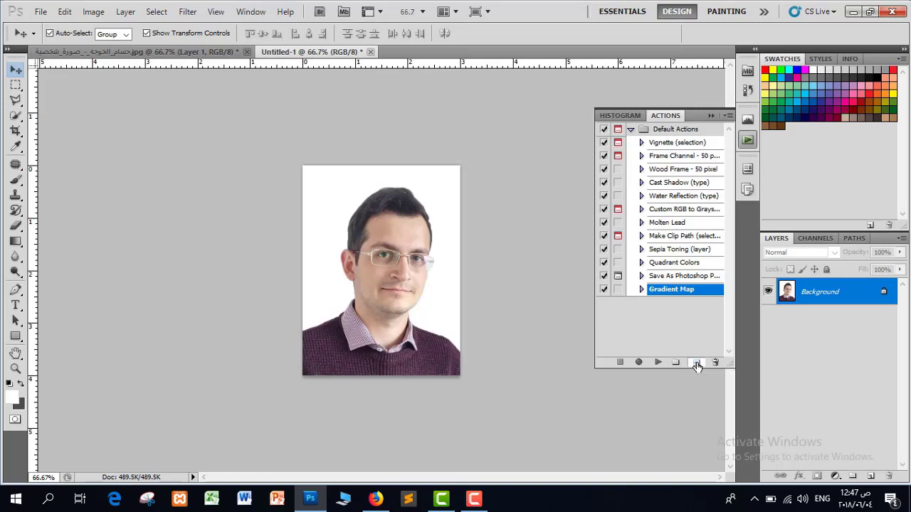
click(694, 363)
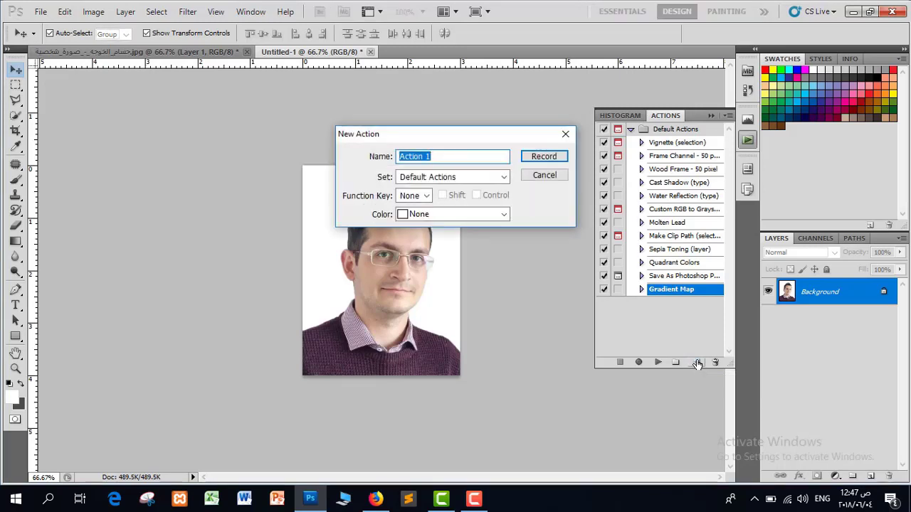
key(alt+shift)
text(صور ال)
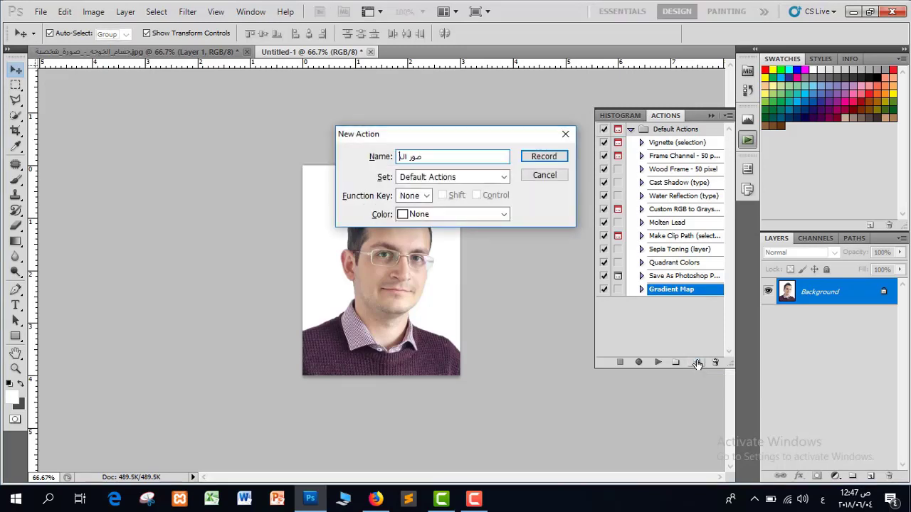
text(معاملات)
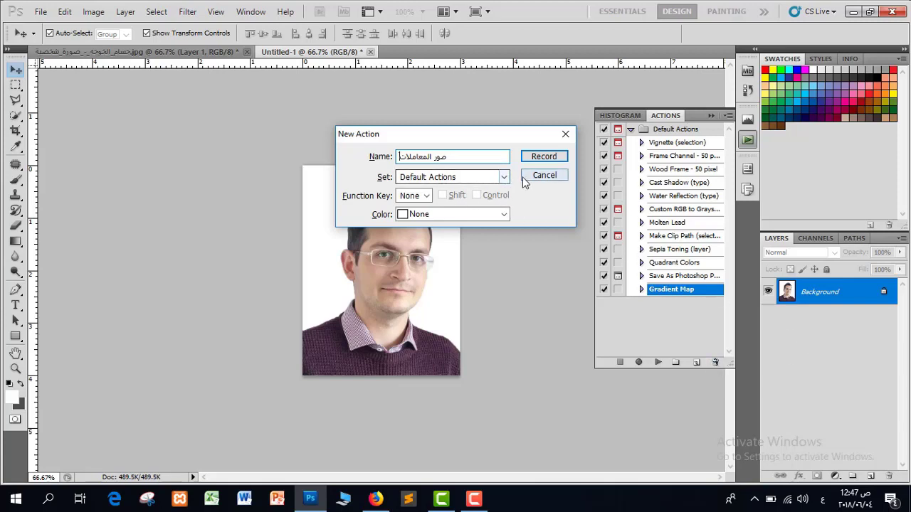
click(430, 214)
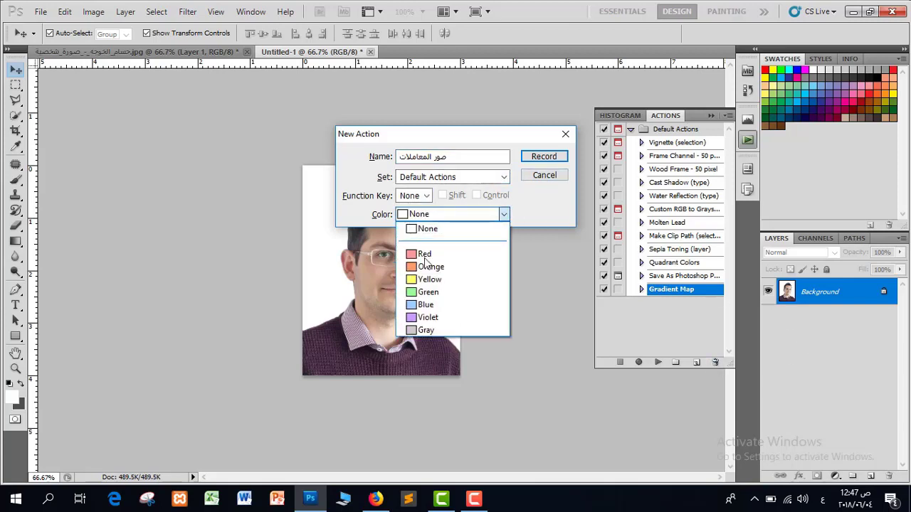
click(427, 291)
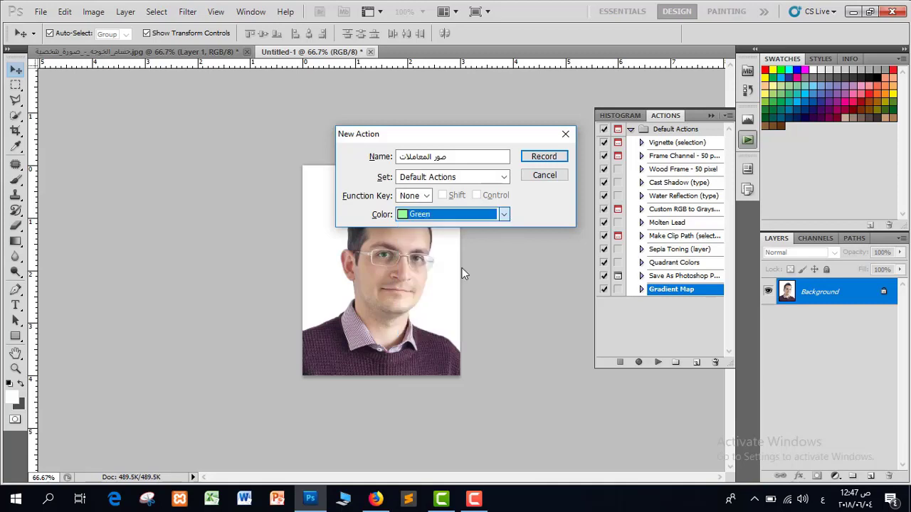
click(546, 158)
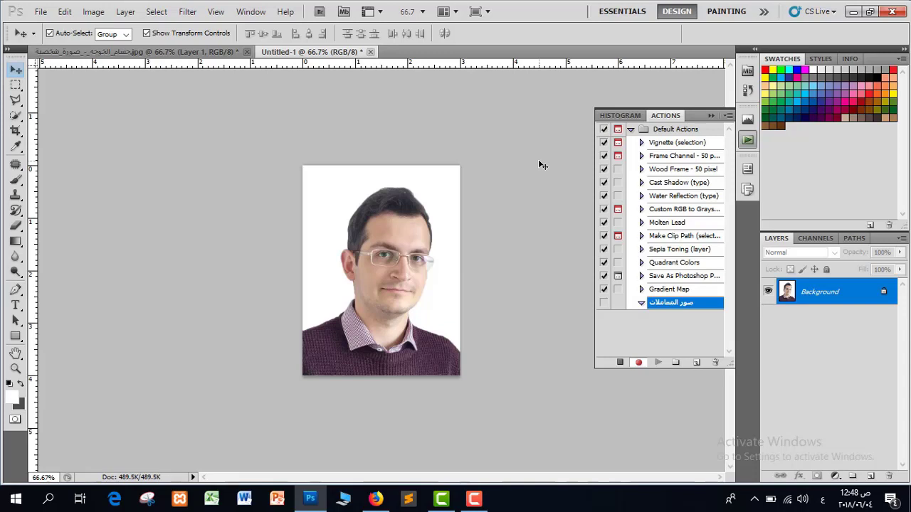
click(676, 12)
click(41, 12)
click(50, 27)
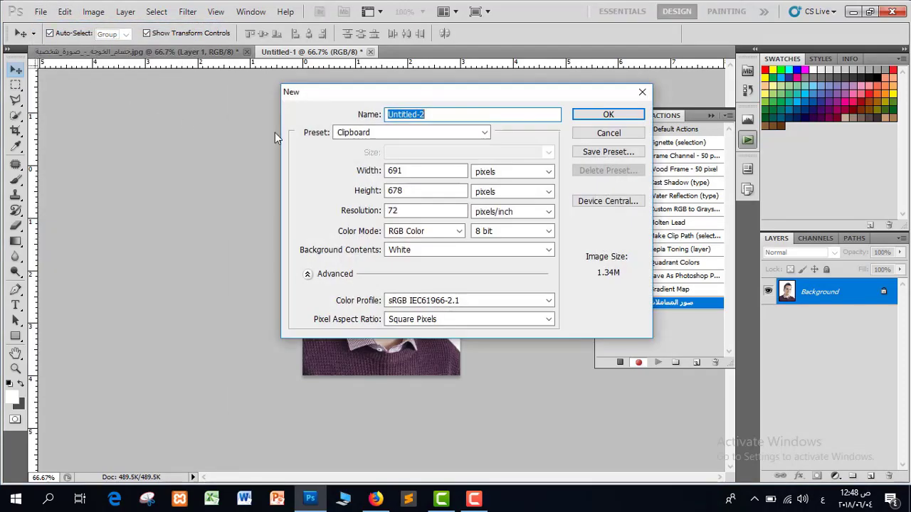
click(643, 95)
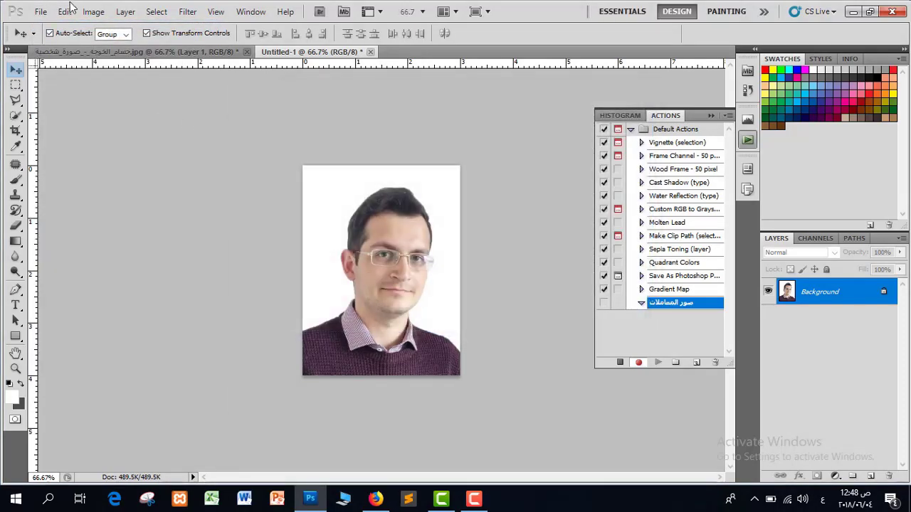
Record selecting the entire portrait image and copying it as part of the action.
click(156, 11)
click(170, 25)
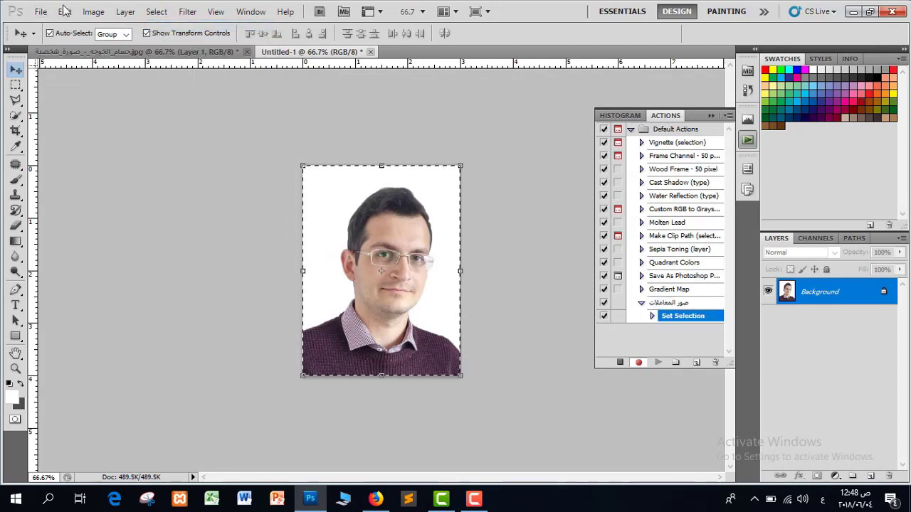
click(65, 12)
click(114, 88)
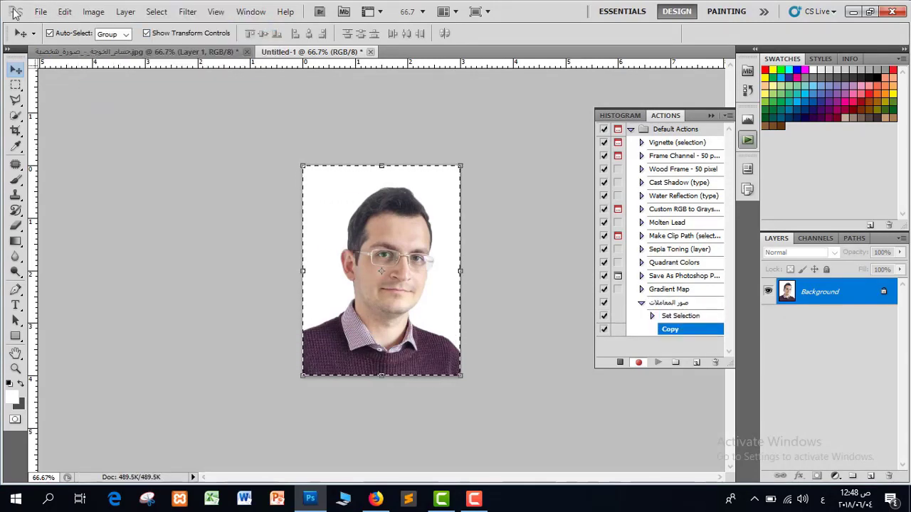
Record creating a new white document 12 cm wide and 8 cm high at 300 pixels/inch.
click(41, 11)
click(54, 26)
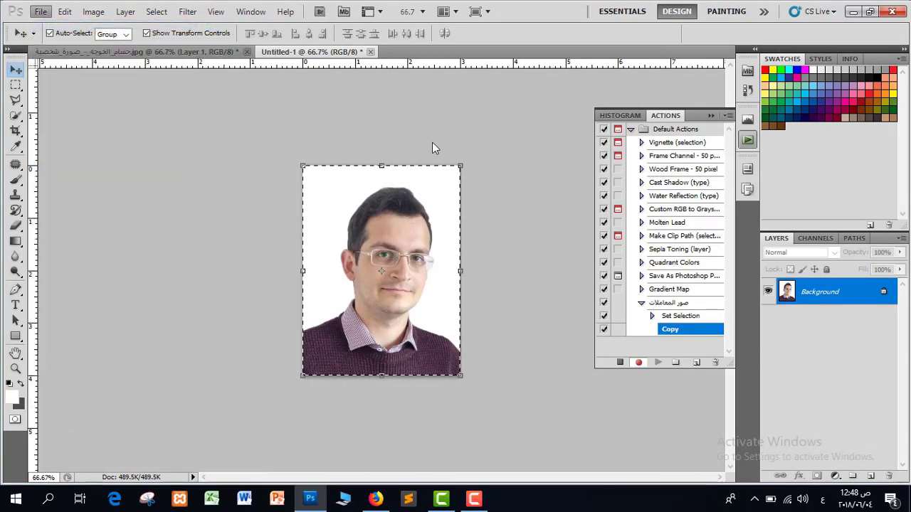
click(501, 175)
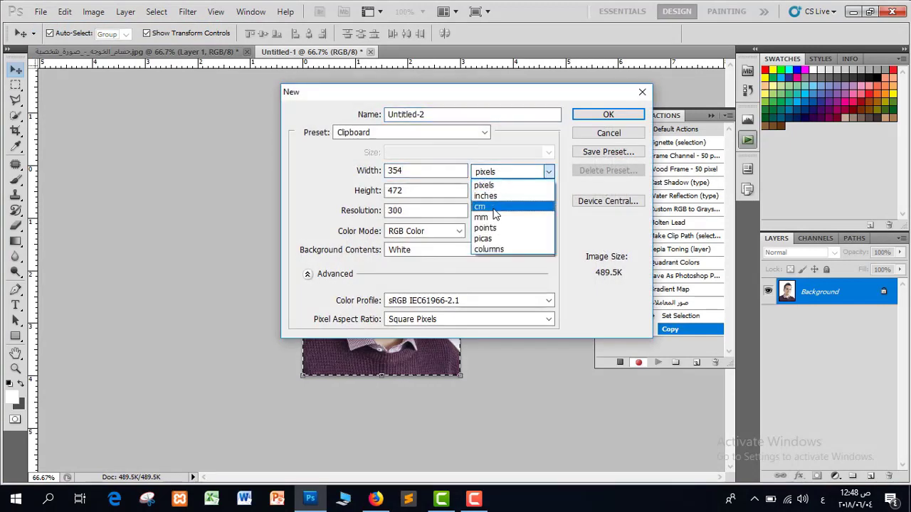
click(508, 205)
click(356, 175)
text(12)
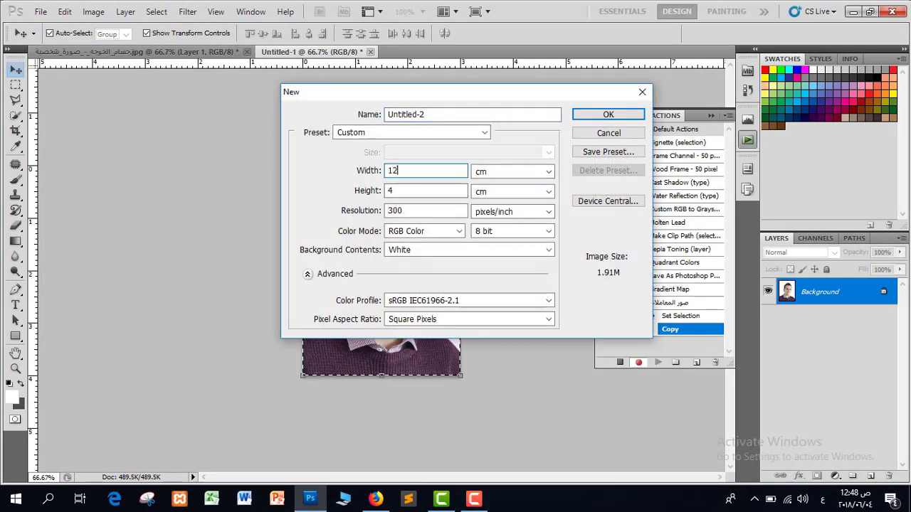
click(366, 199)
text(8)
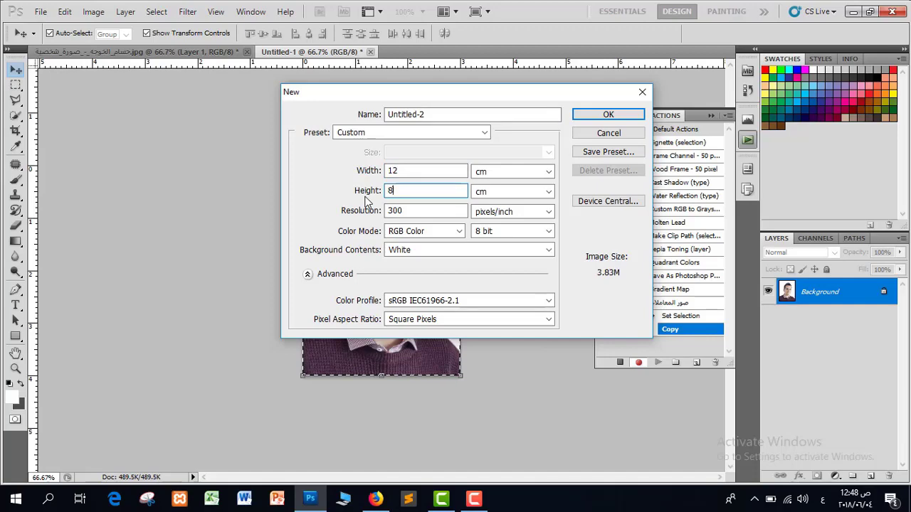
click(609, 115)
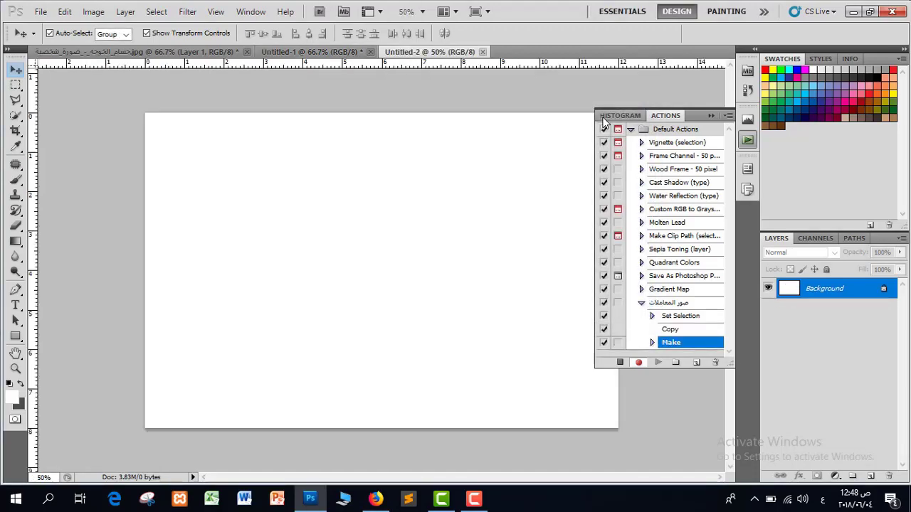
Record pasting the portrait onto the 12 × 8 cm sheet and duplicating it into an edge-to-edge top row of four.
click(65, 12)
click(101, 112)
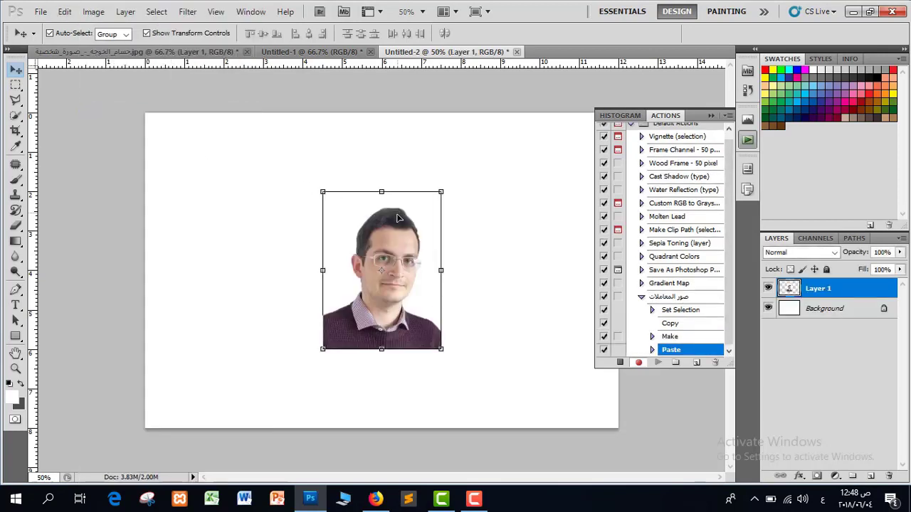
drag(262, 169, 344, 165)
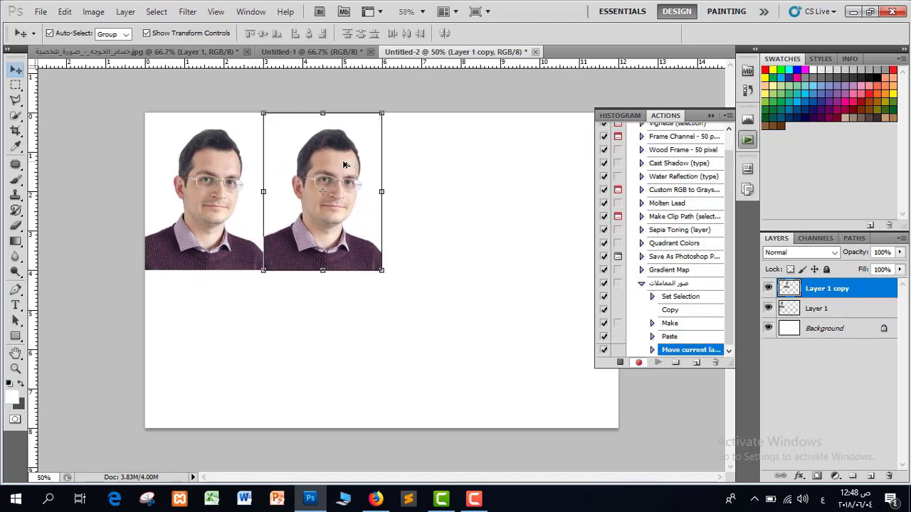
click(342, 165)
click(459, 196)
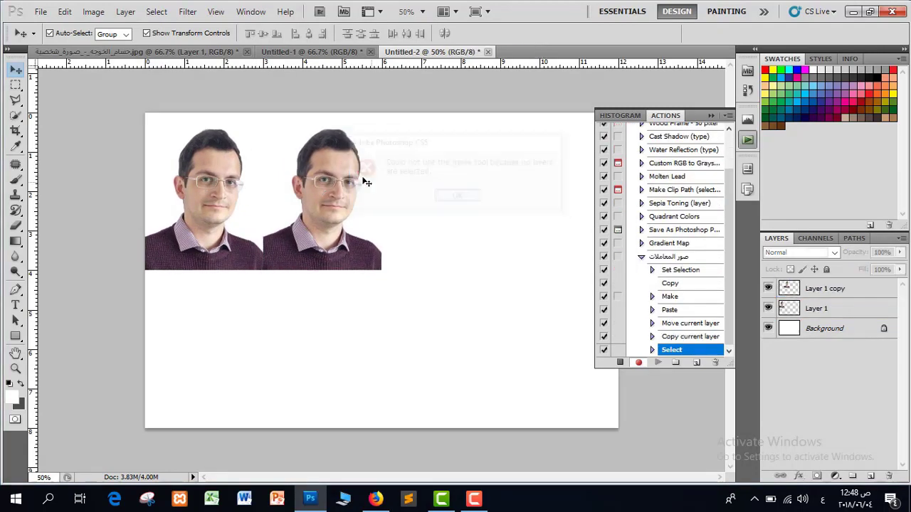
drag(346, 176, 550, 182)
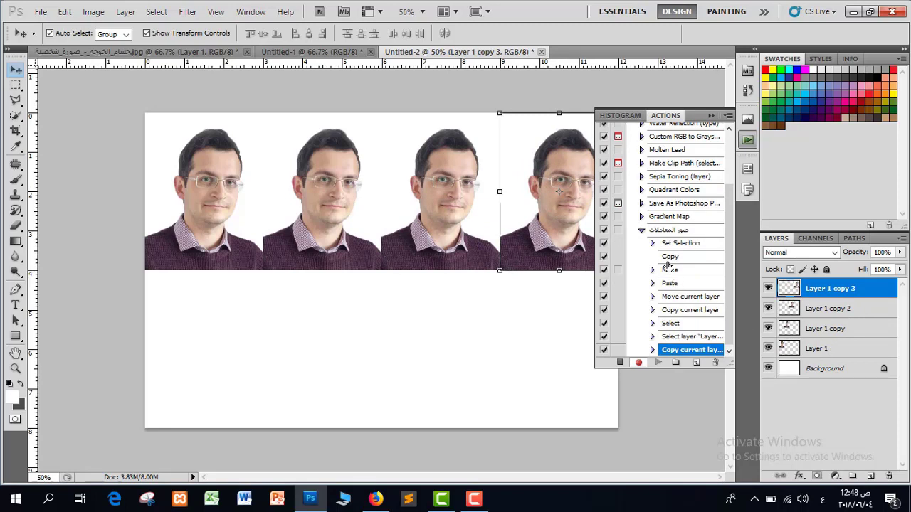
Record duplicating the portraits into a second row of four directly below the first, filling the sheet.
drag(550, 210, 552, 384)
drag(577, 383, 578, 383)
click(673, 412)
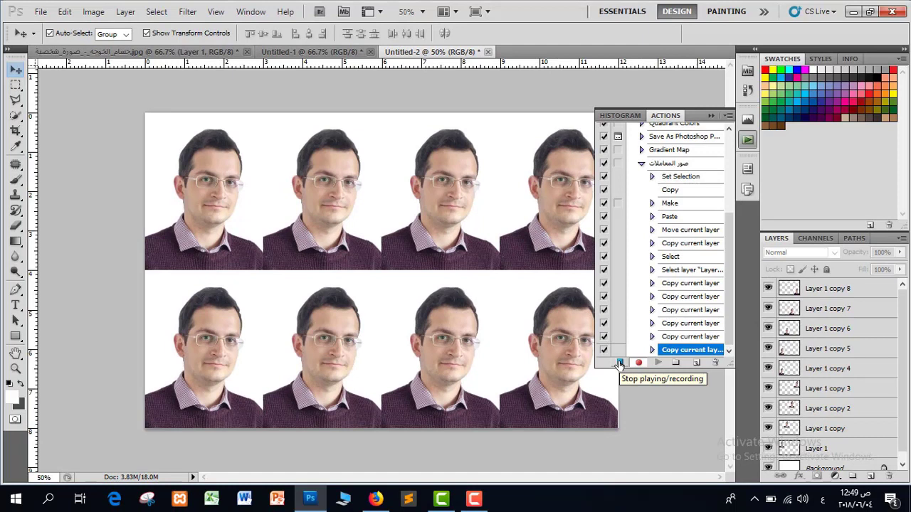
Stop recording the "صور المعاملات" action, collapse its recorded commands and select the action.
click(619, 362)
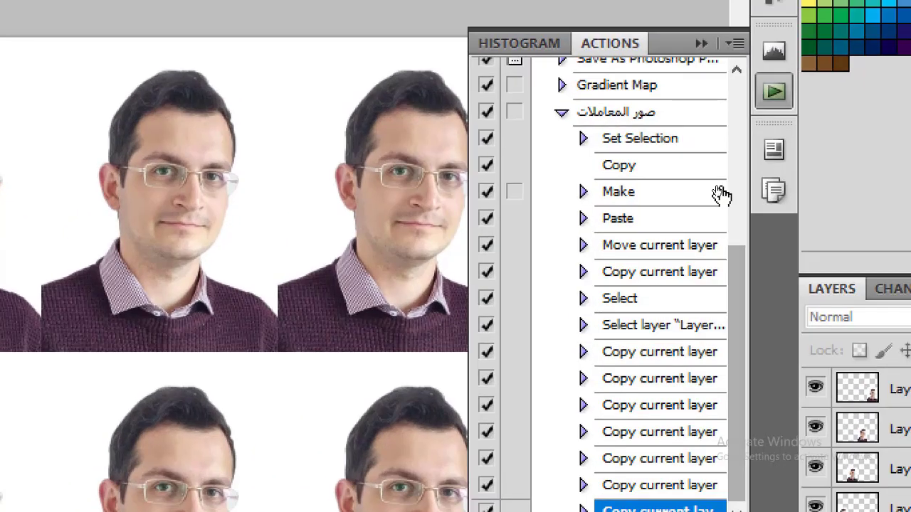
click(559, 112)
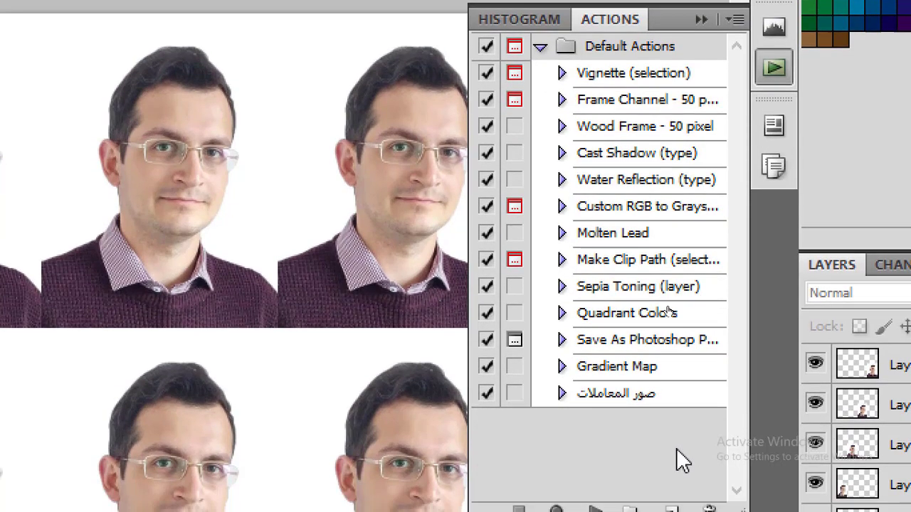
click(606, 399)
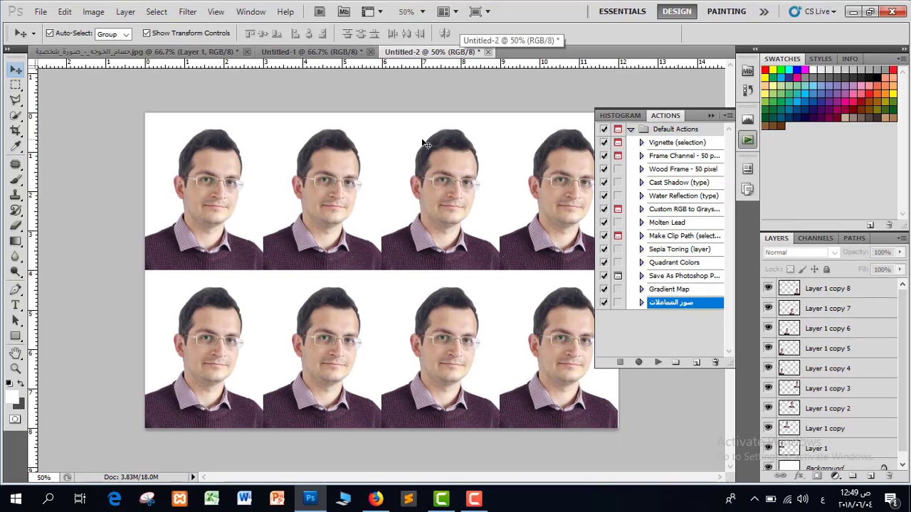
Close the eight-portrait sheet without saving it and deselect the portrait in the 3 × 4 cm document.
click(488, 52)
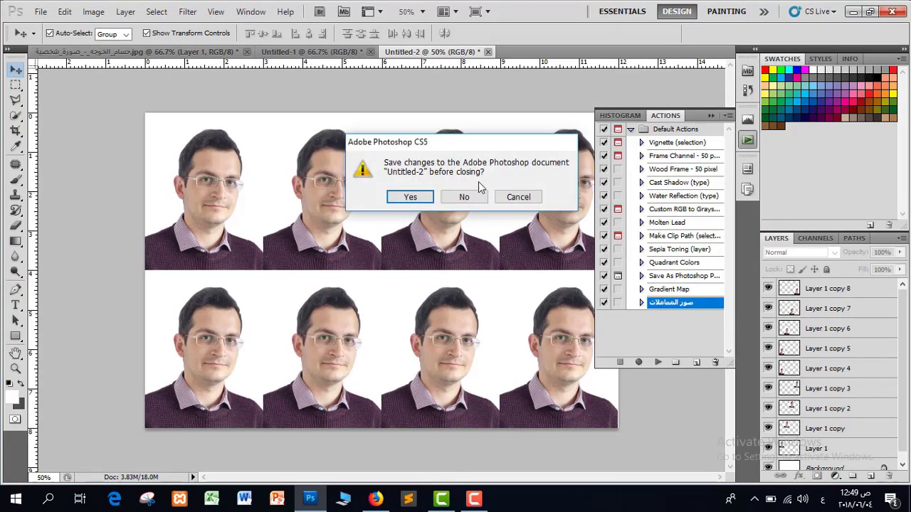
click(461, 197)
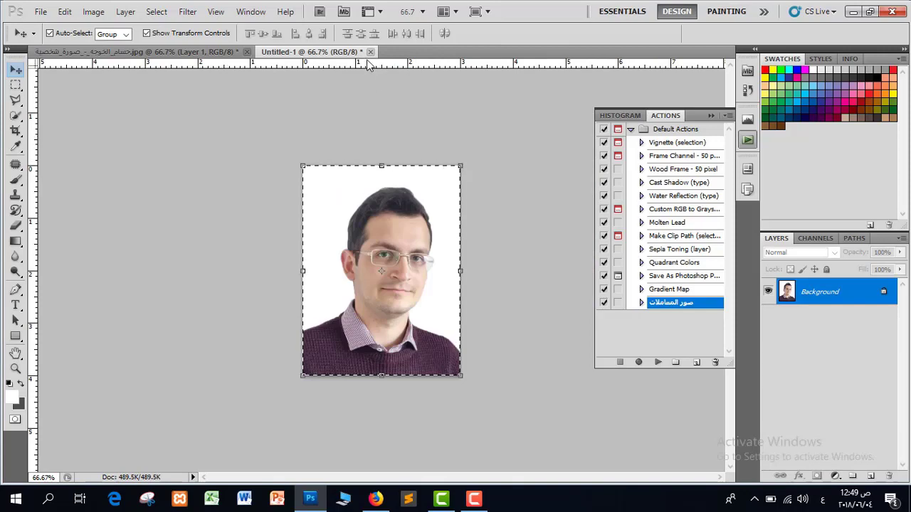
key(ctrl+d)
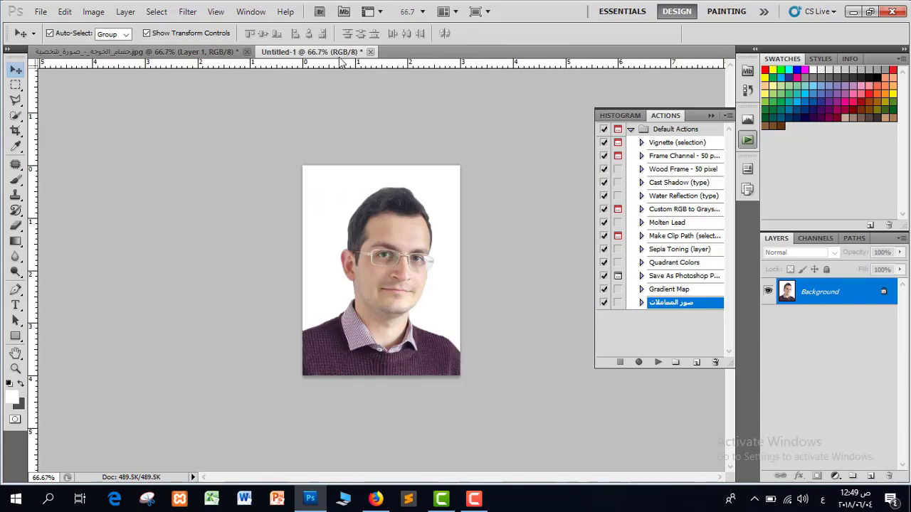
click(235, 54)
click(41, 12)
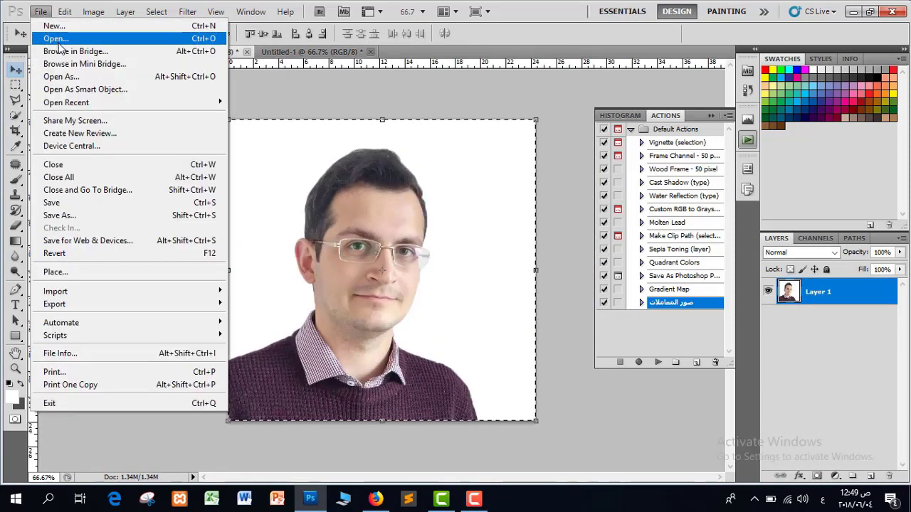
click(60, 36)
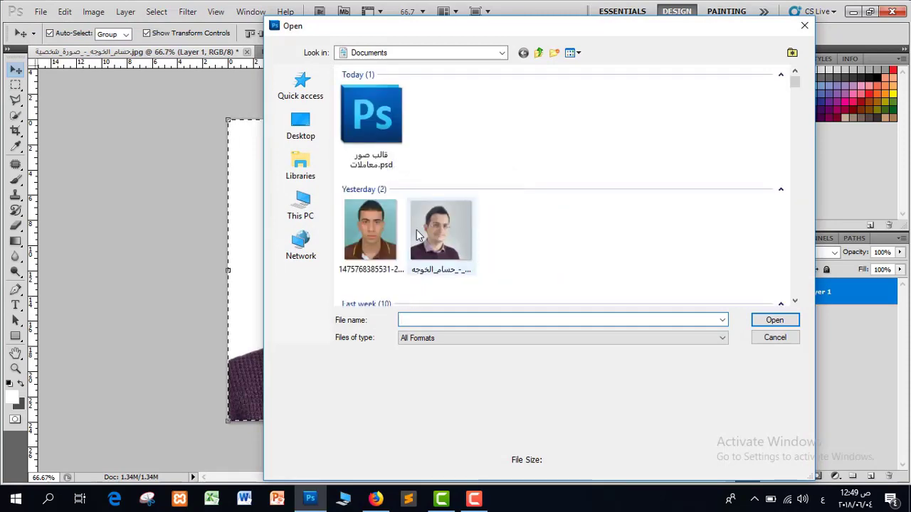
double_click(383, 237)
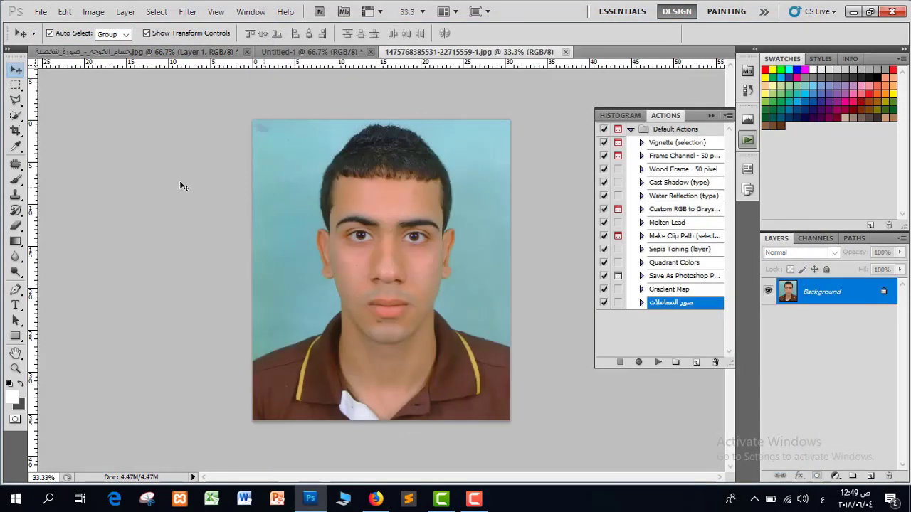
Select the turquoise background around the man with the Quick Selection tool at brush size 150.
click(16, 115)
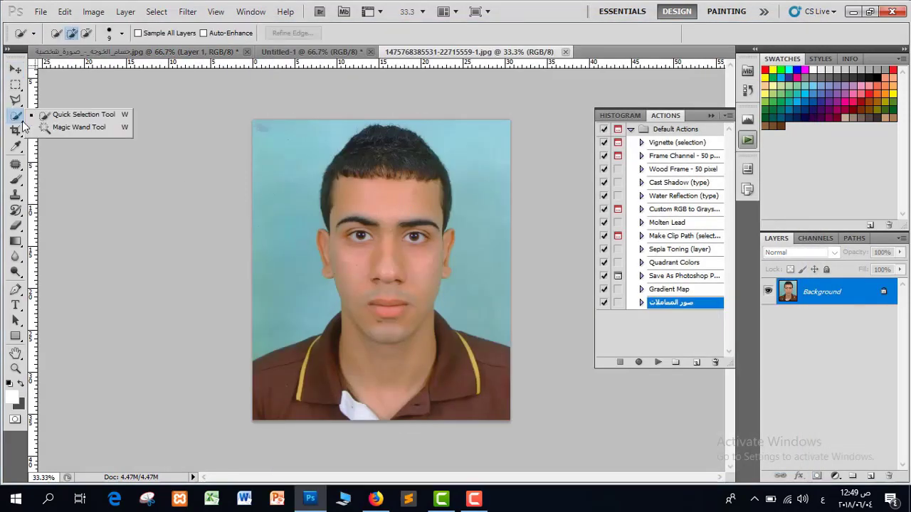
click(78, 116)
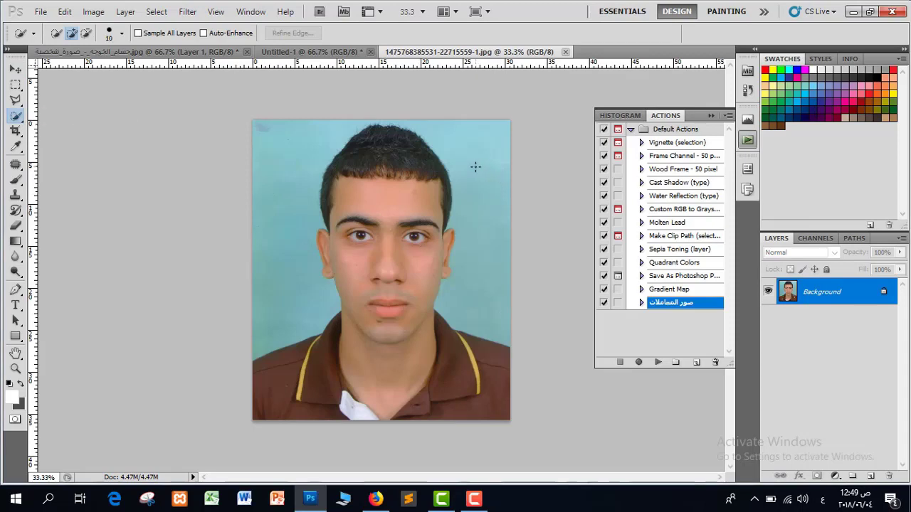
key(bracketright)
mouse_move(478, 143)
mouse_down()
mouse_move(505, 234)
mouse_move(469, 321)
mouse_up()
mouse_move(264, 211)
mouse_down()
mouse_move(288, 172)
mouse_move(285, 276)
mouse_move(307, 303)
mouse_up()
Convert the locked background to Layer 0, fill the selected backdrop with white and deselect it.
double_click(878, 290)
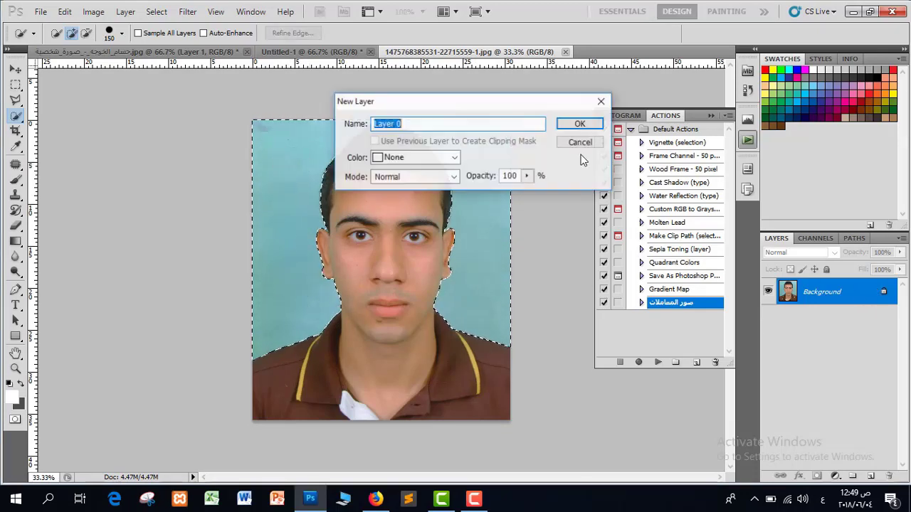
click(593, 122)
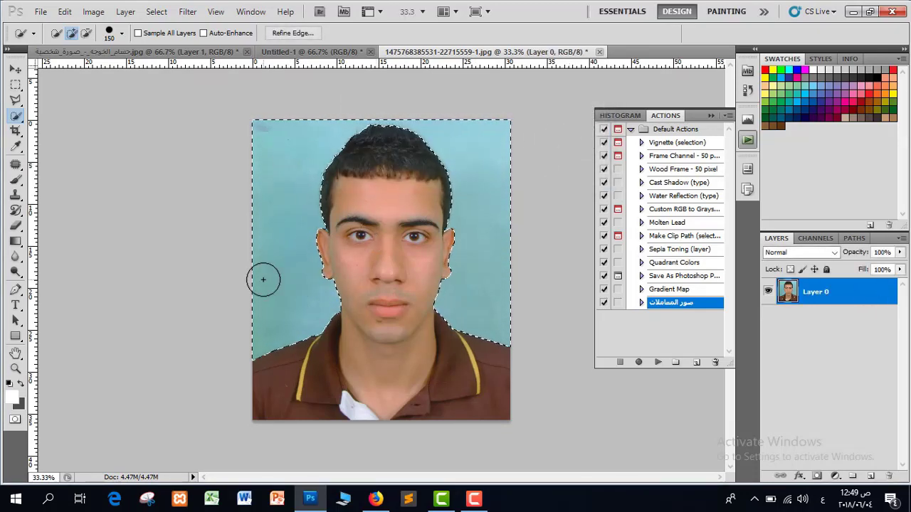
key(alt+BackSpace)
key(ctrl+d)
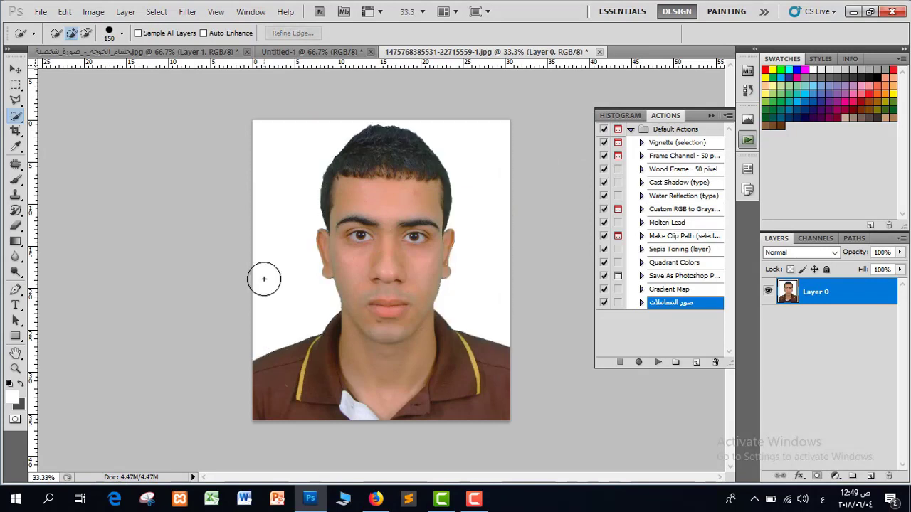
Crop the photo to 3 cm × 4 cm at 300 pixels/inch, with the crop frame centred on the man.
key(ctrl+minus)
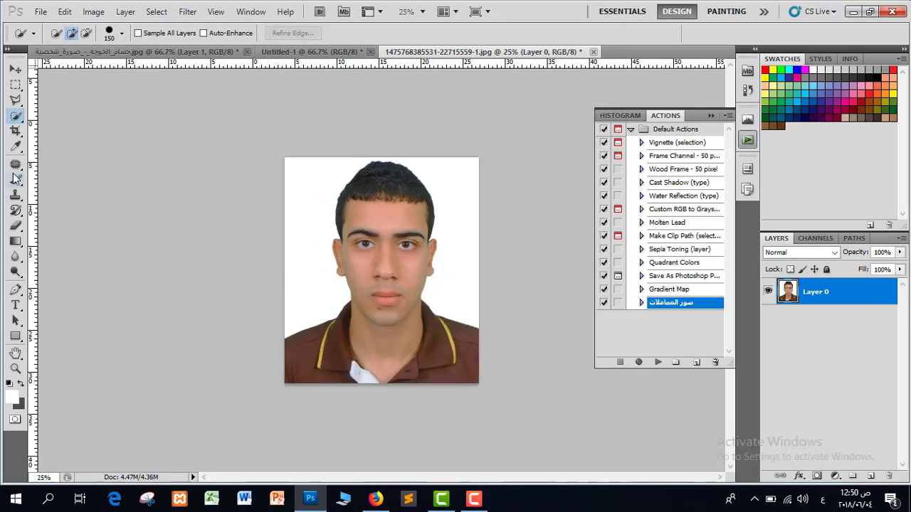
click(15, 133)
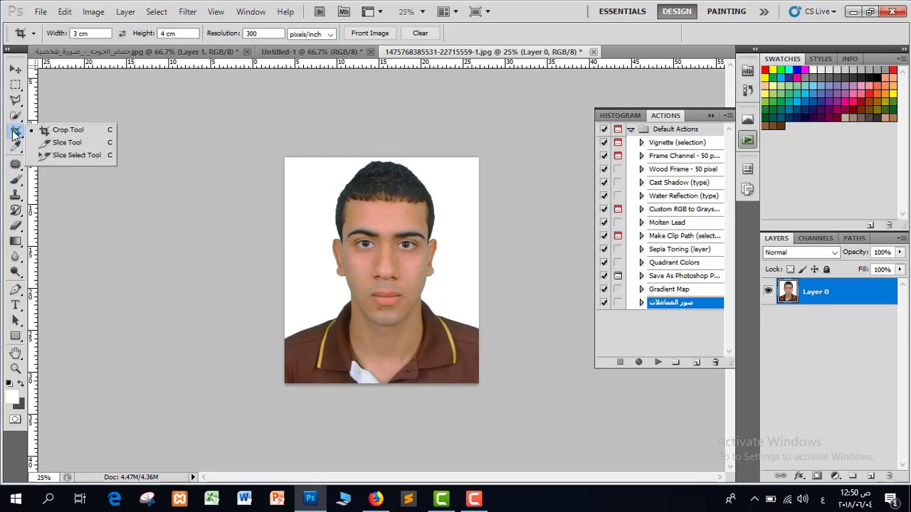
double_click(86, 33)
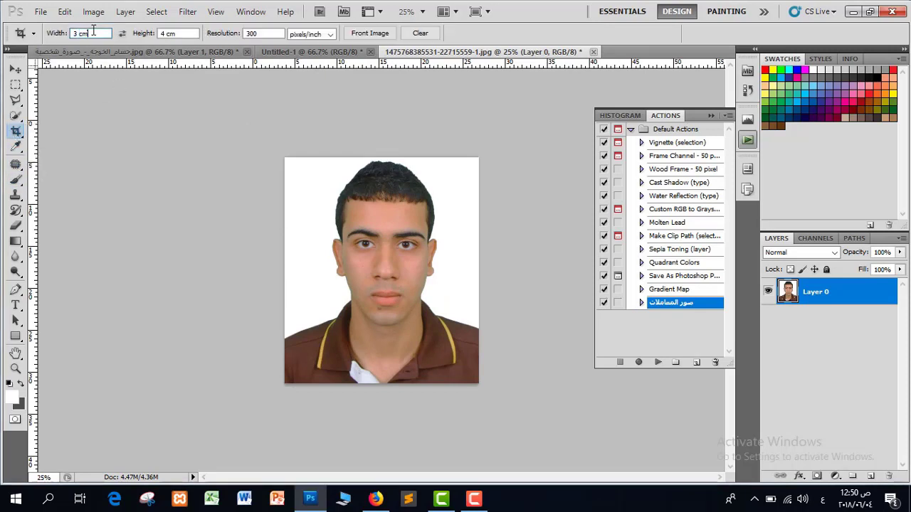
drag(94, 31, 43, 34)
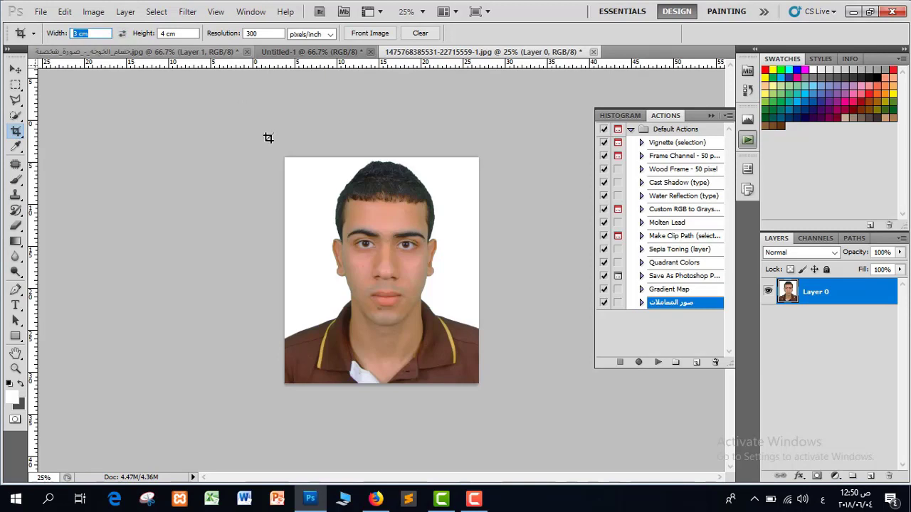
key(Tab)
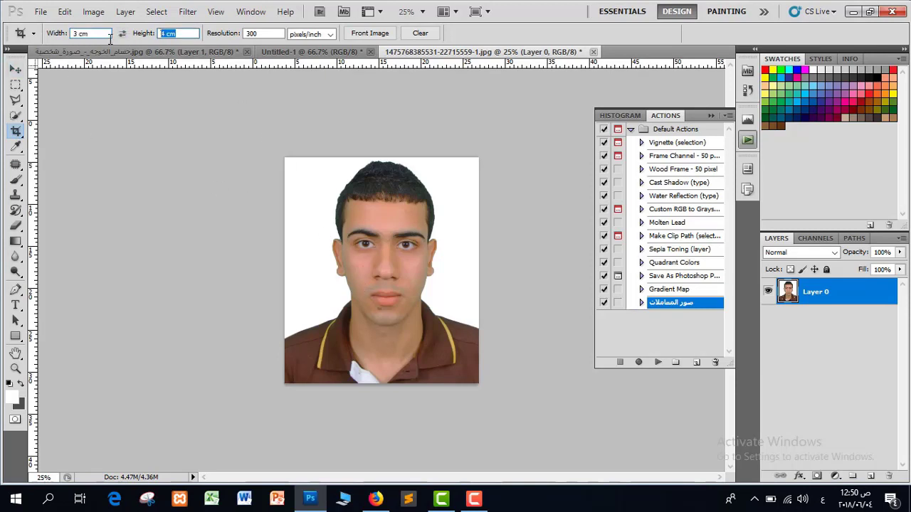
key(Tab)
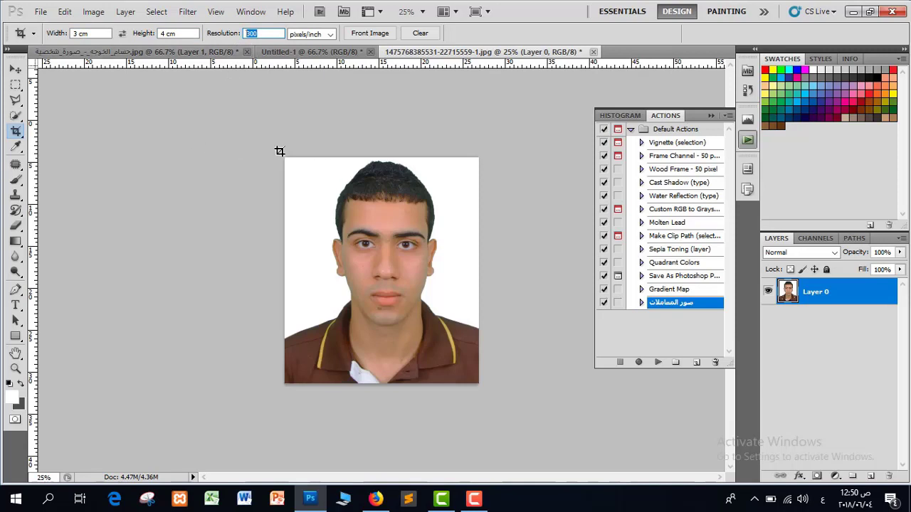
drag(285, 158, 454, 383)
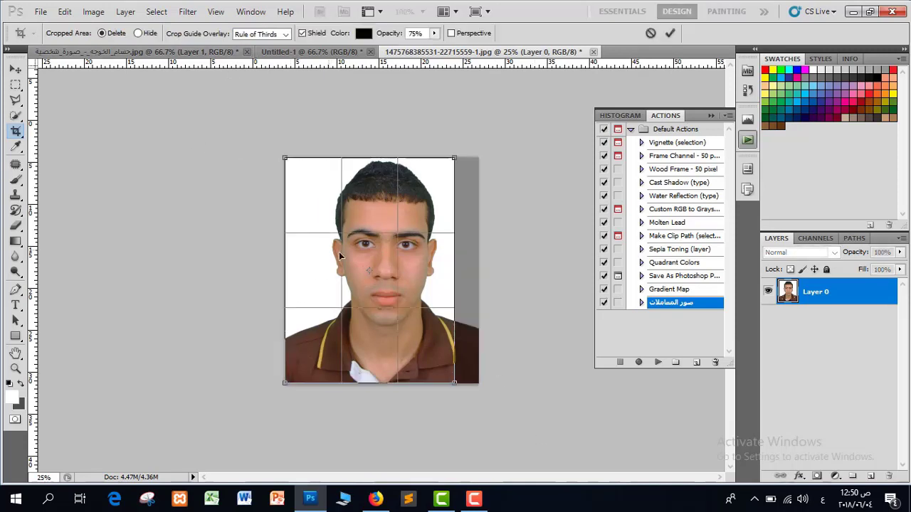
drag(339, 252, 343, 252)
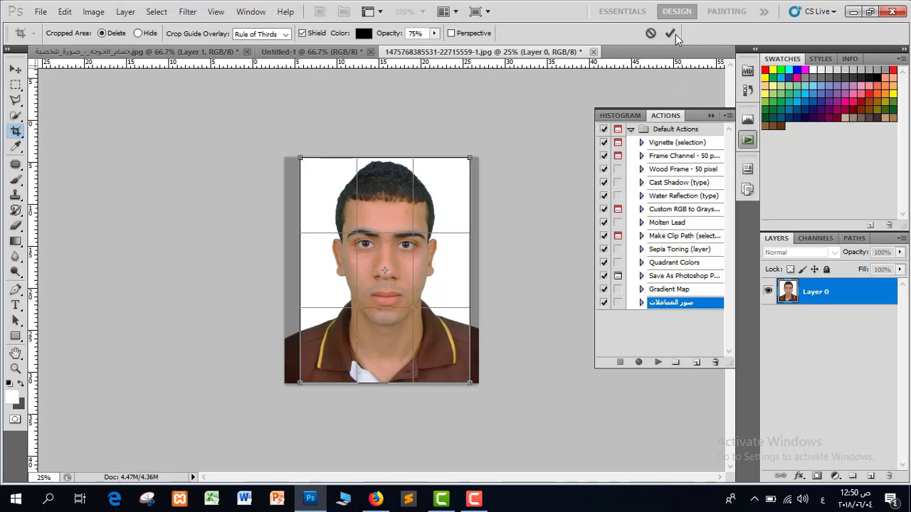
click(672, 33)
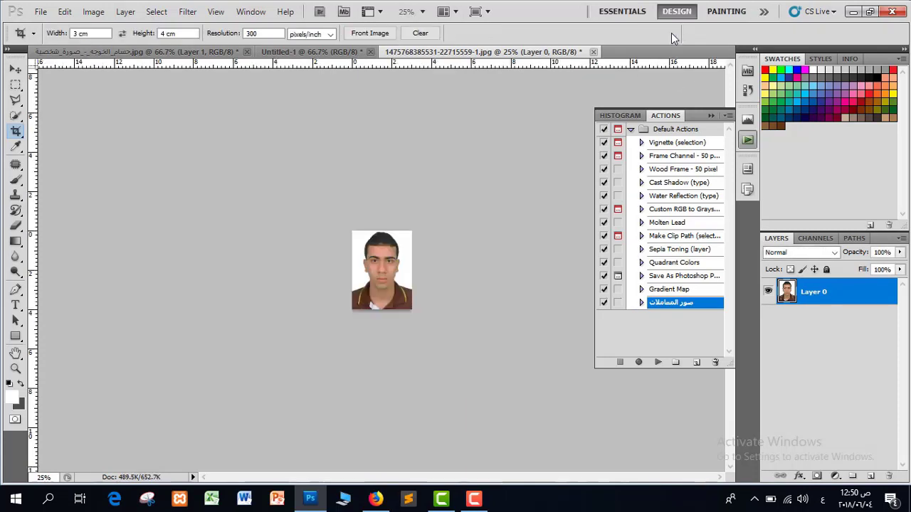
Play the "صور المعاملات" action on the cropped photo, continuing past the missing-object alert.
key(ctrl+plus)
key(ctrl+plus)
key(ctrl+plus)
key(ctrl+plus)
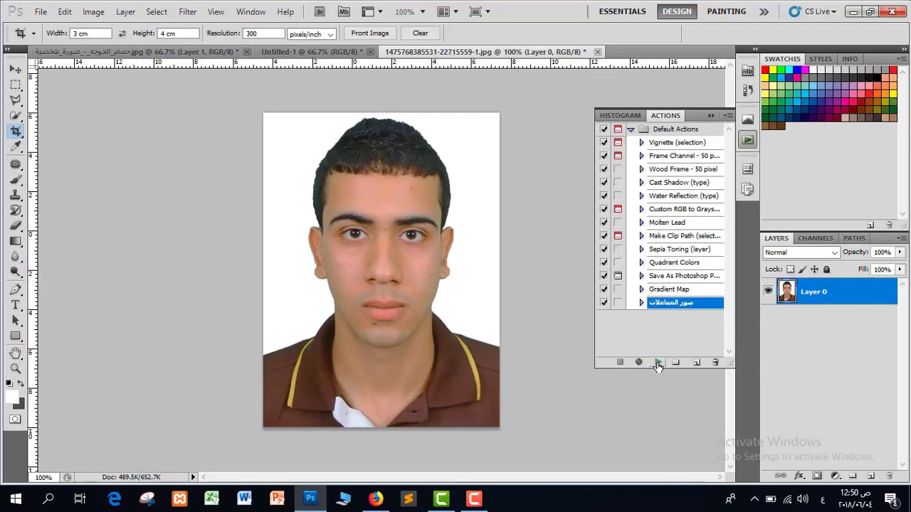
click(658, 363)
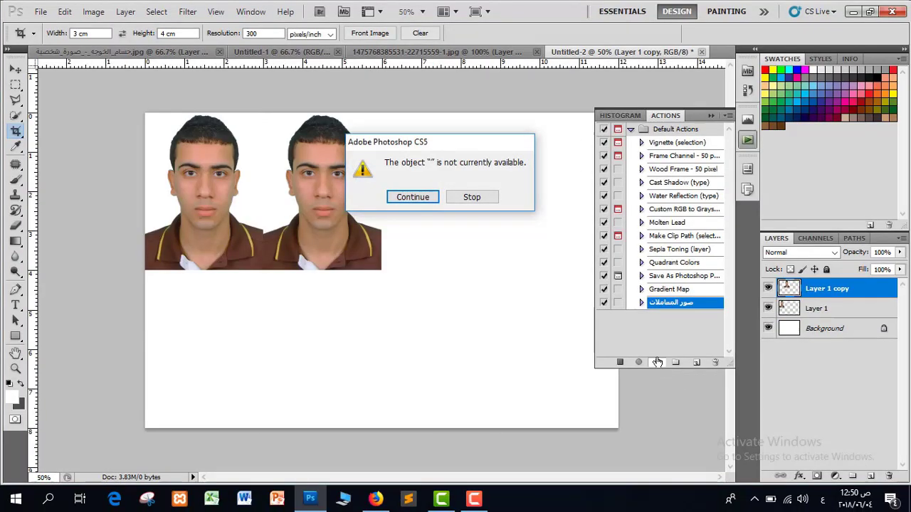
click(426, 197)
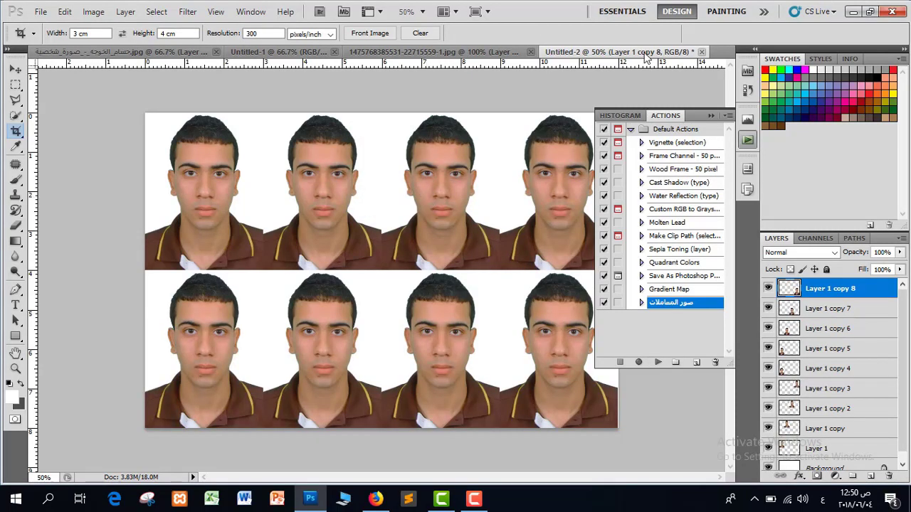
Open the photo صورة_شخصية_خلفية_بيضاء.jpg and crop its full area to 3 cm × 4 cm at 300 pixels/inch.
click(41, 12)
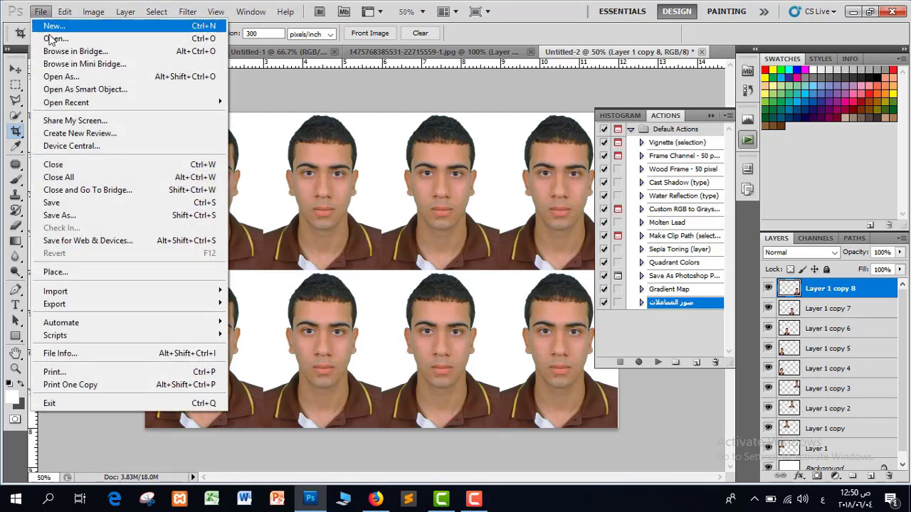
click(64, 39)
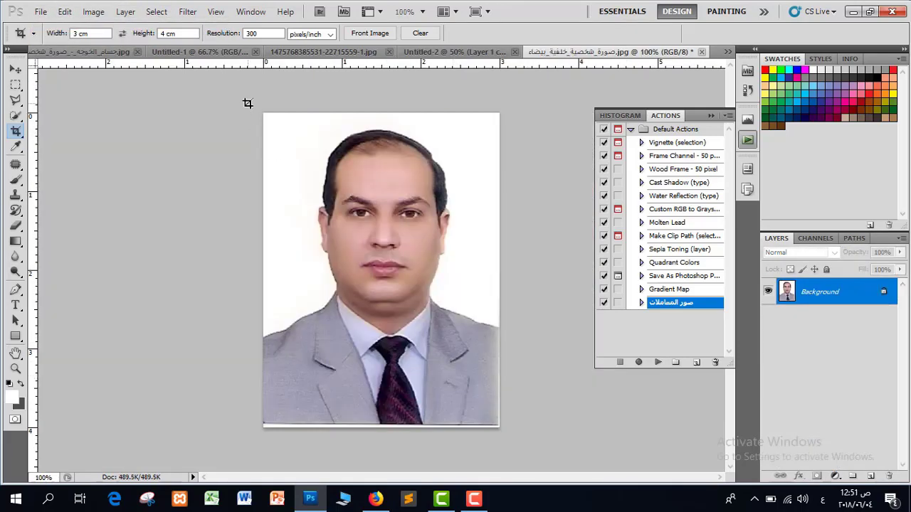
drag(246, 102, 455, 427)
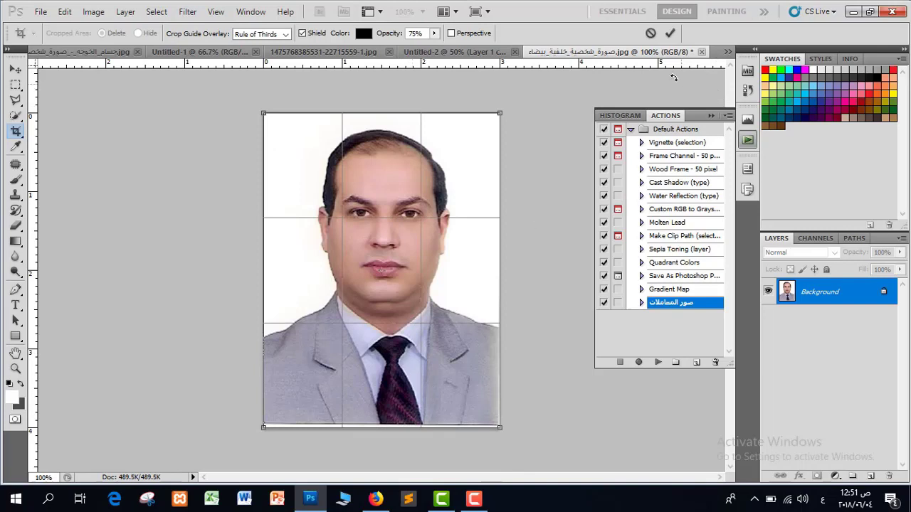
click(670, 33)
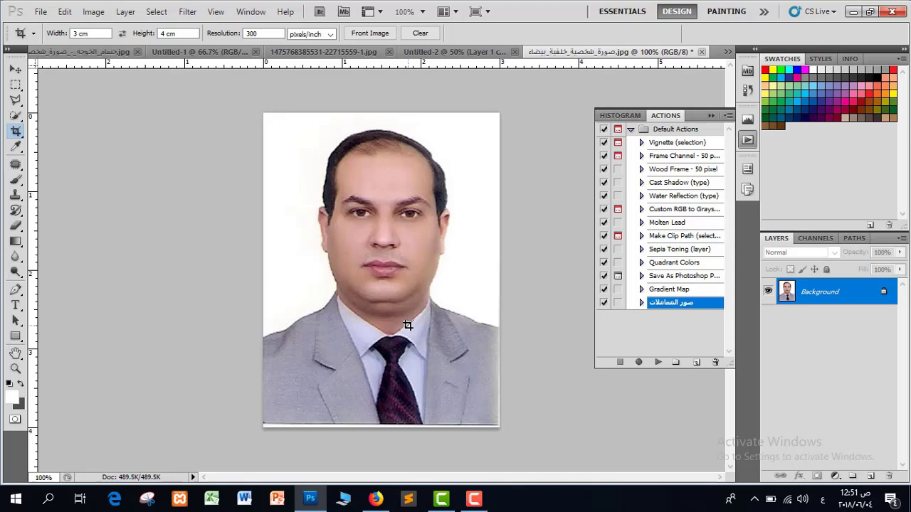
Convert the locked background to Layer 0 and play the "صور المعاملات" action on the photo, continuing past the missing-object alert.
double_click(881, 299)
click(578, 124)
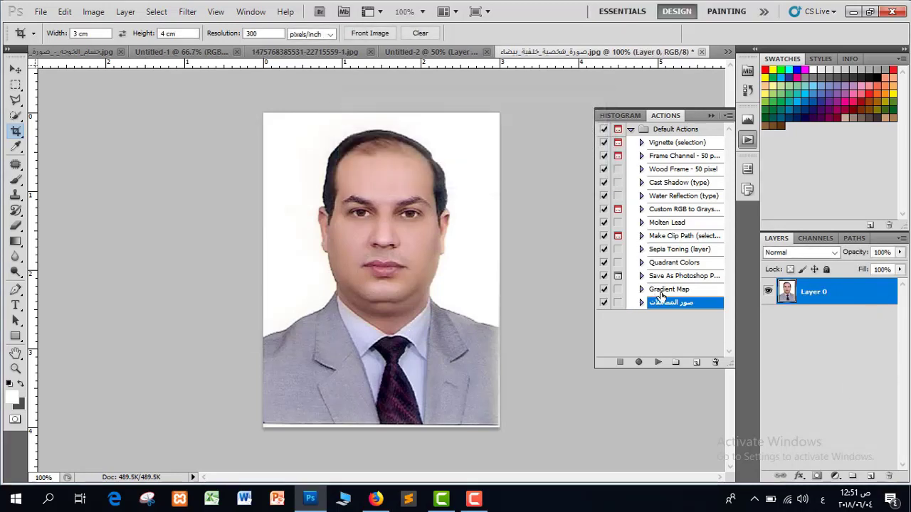
click(659, 363)
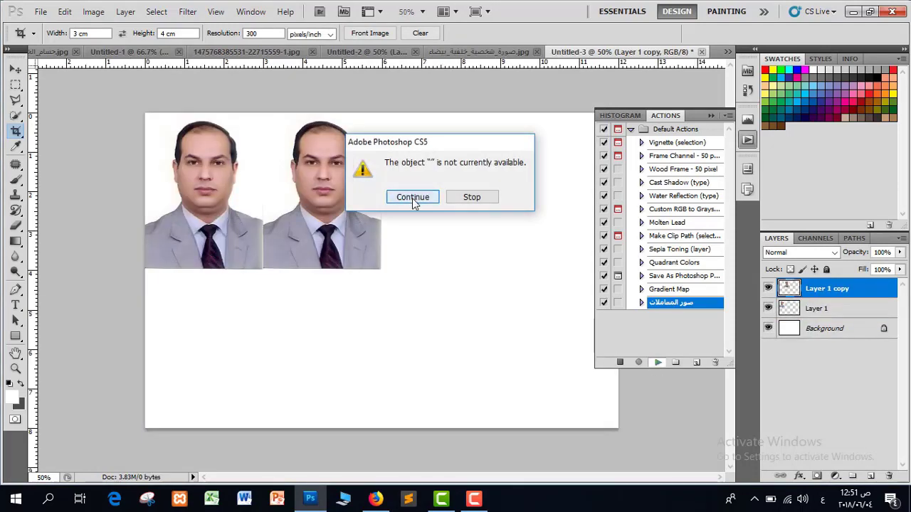
click(414, 198)
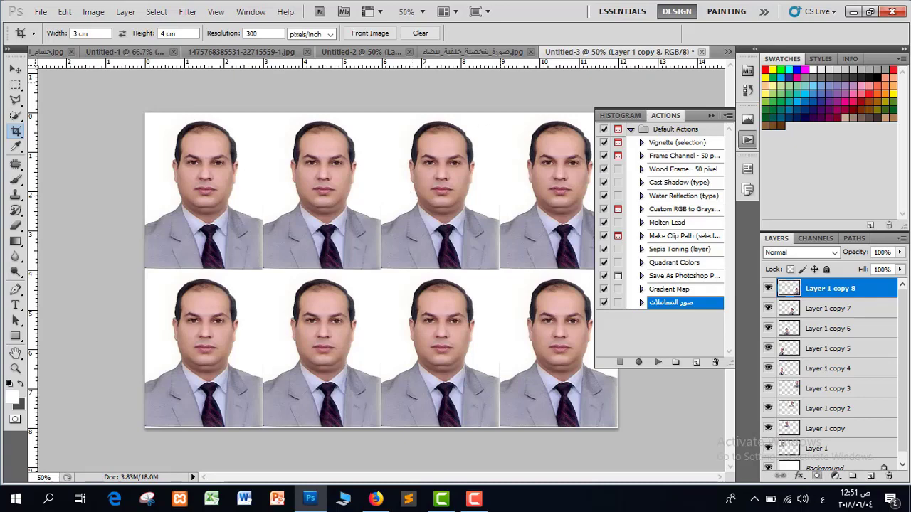
click(710, 116)
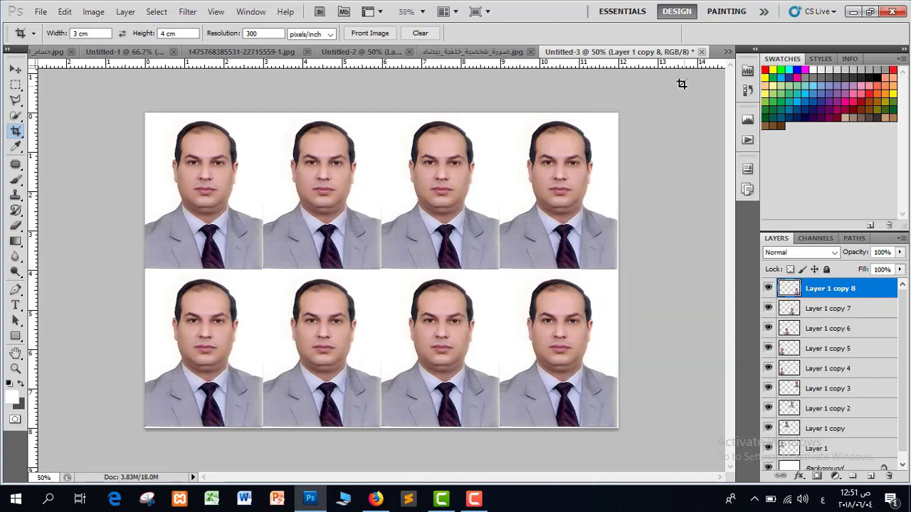
Close Untitled-3, the photo صورة_شخصية_خلفية_بيضاء.jpg and Untitled-2 without saving them.
click(701, 52)
click(464, 197)
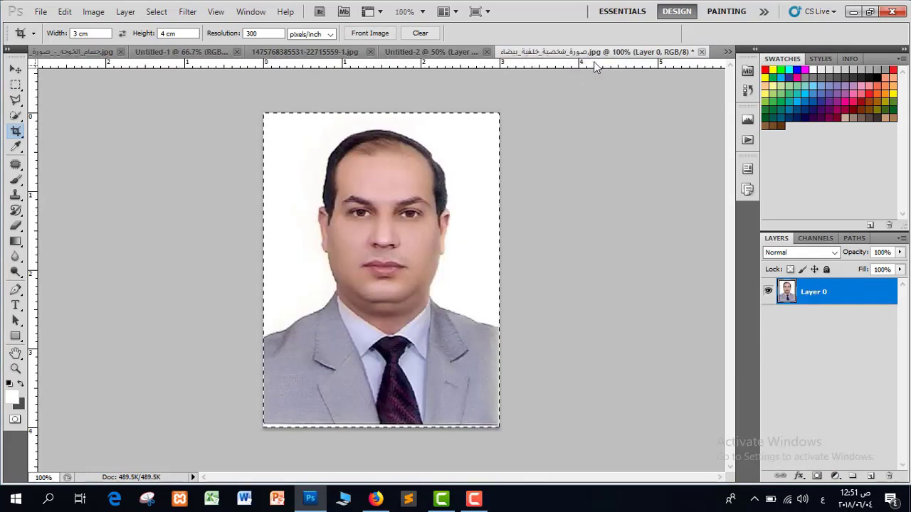
key(ctrl+w)
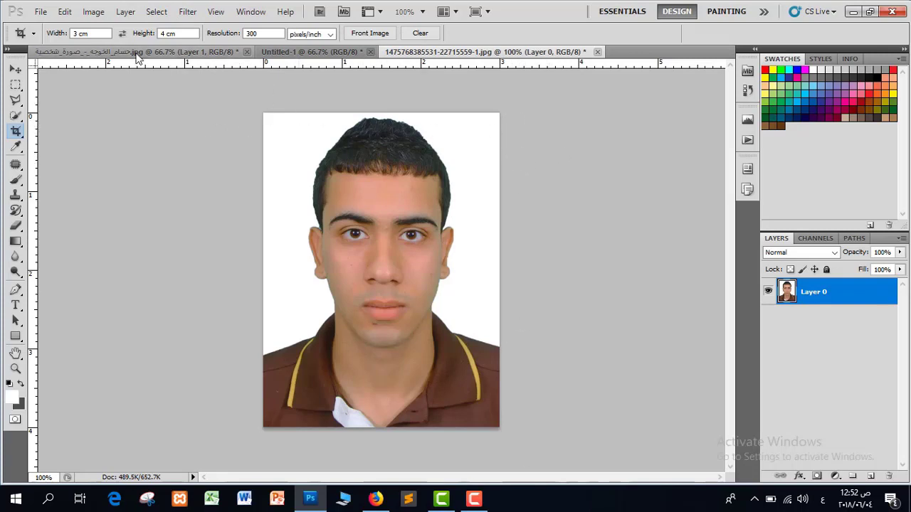
click(157, 11)
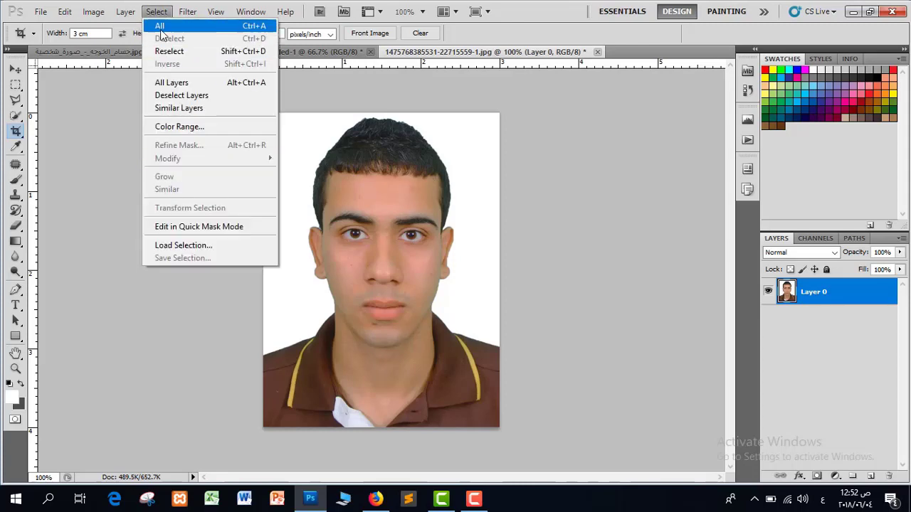
click(160, 25)
click(65, 13)
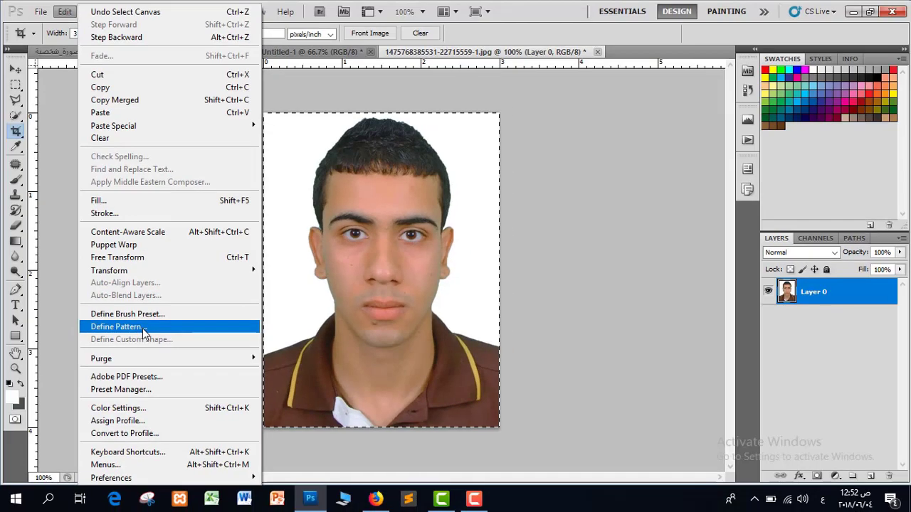
click(145, 377)
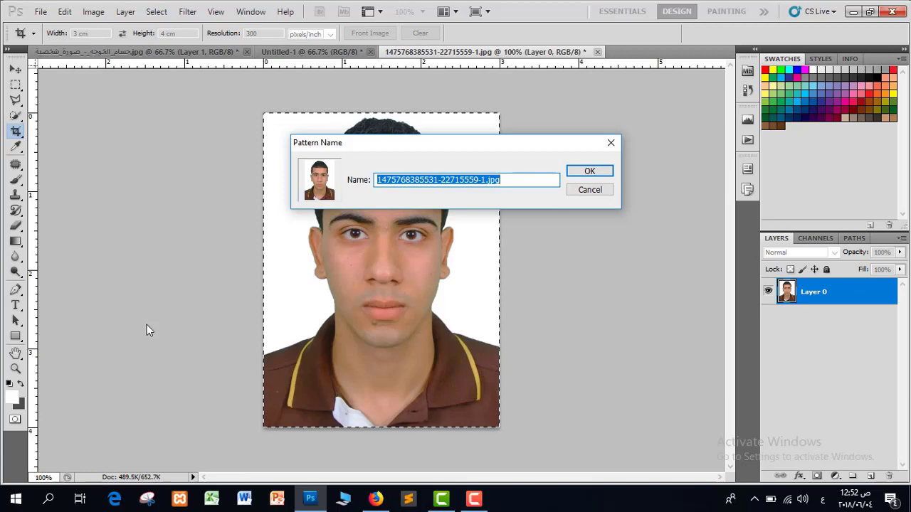
text(1)
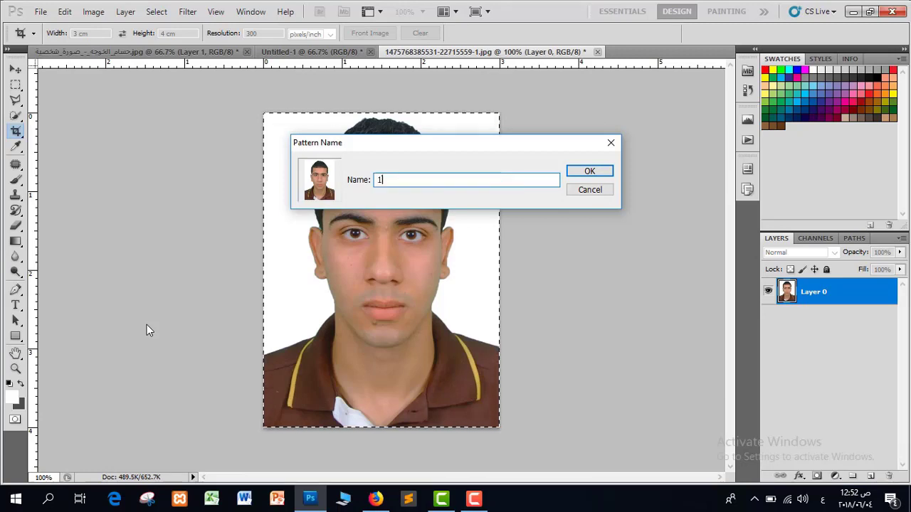
click(602, 173)
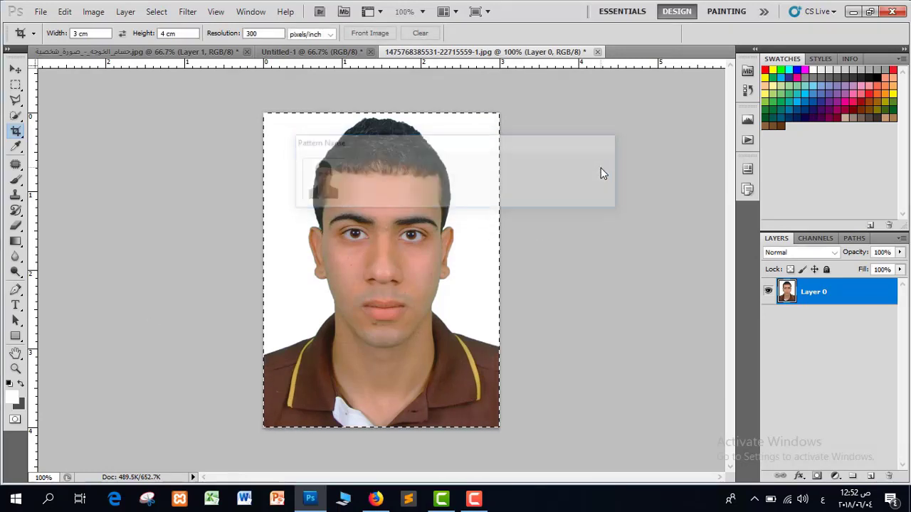
Create a new white document 12 cm wide and 8 cm high at 300 pixels/inch.
click(41, 12)
click(56, 27)
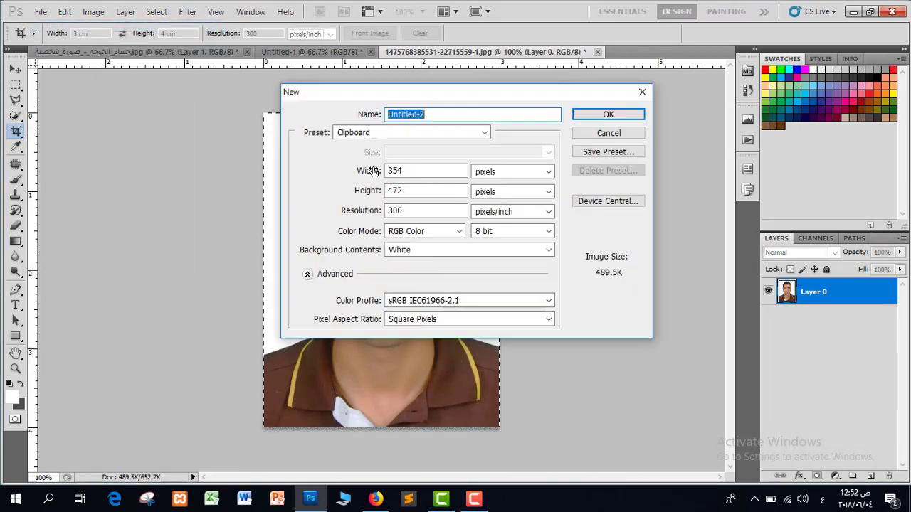
key(Tab)
key(Tab)
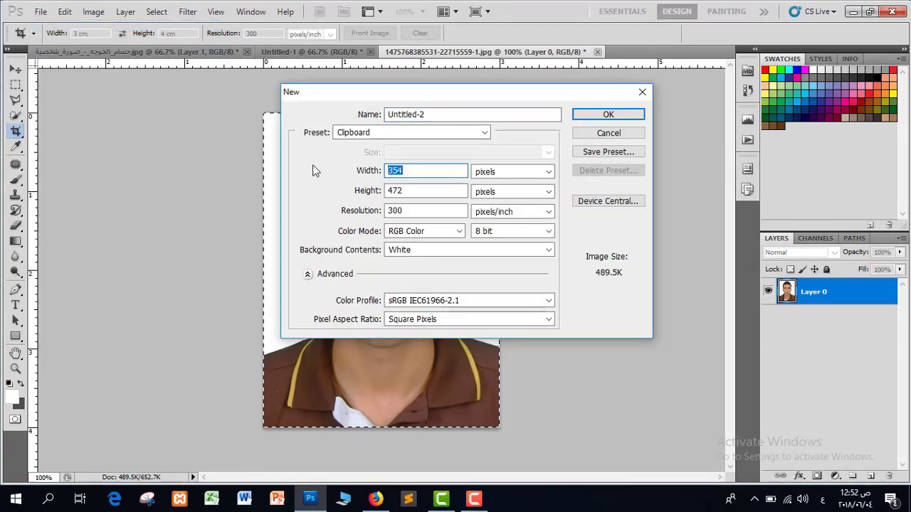
click(549, 172)
click(508, 208)
double_click(415, 176)
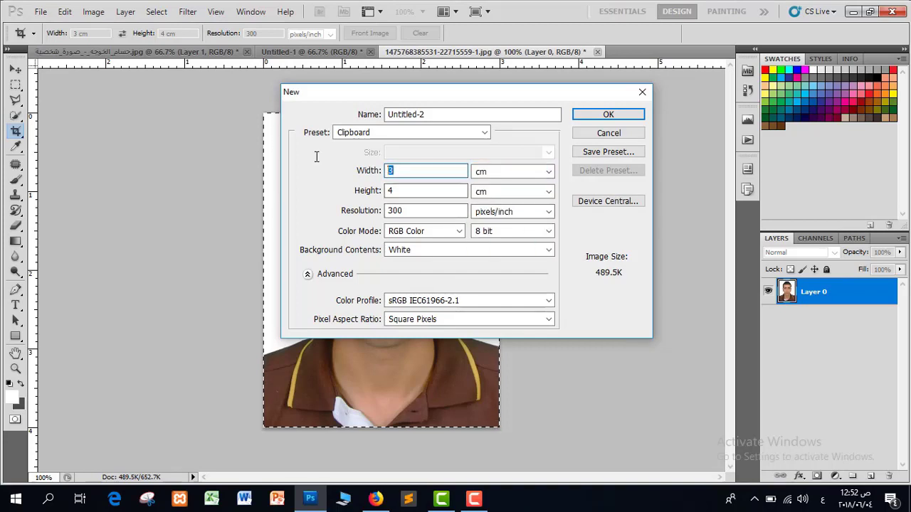
text(12)
key(Tab)
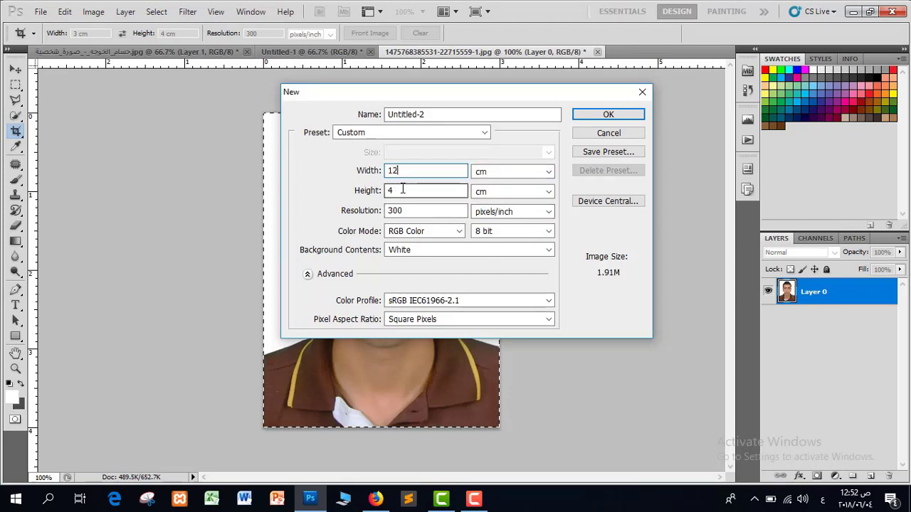
text(8)
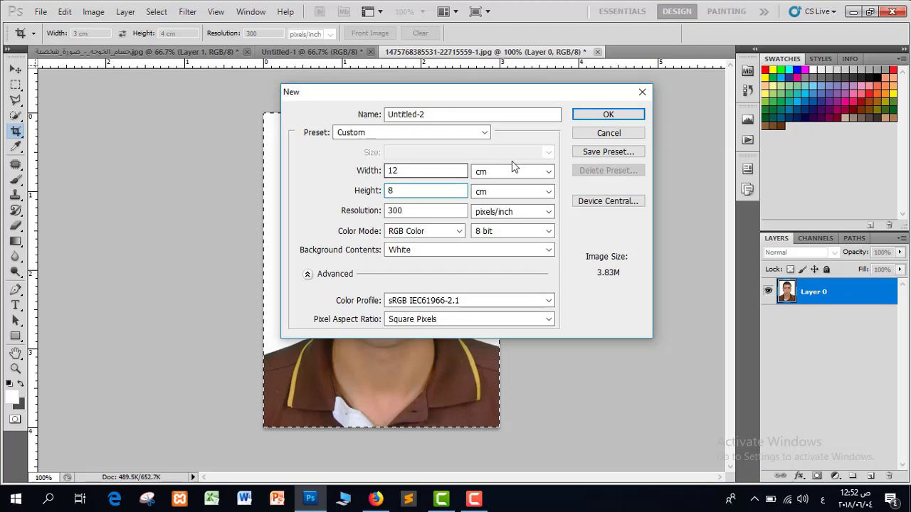
click(605, 116)
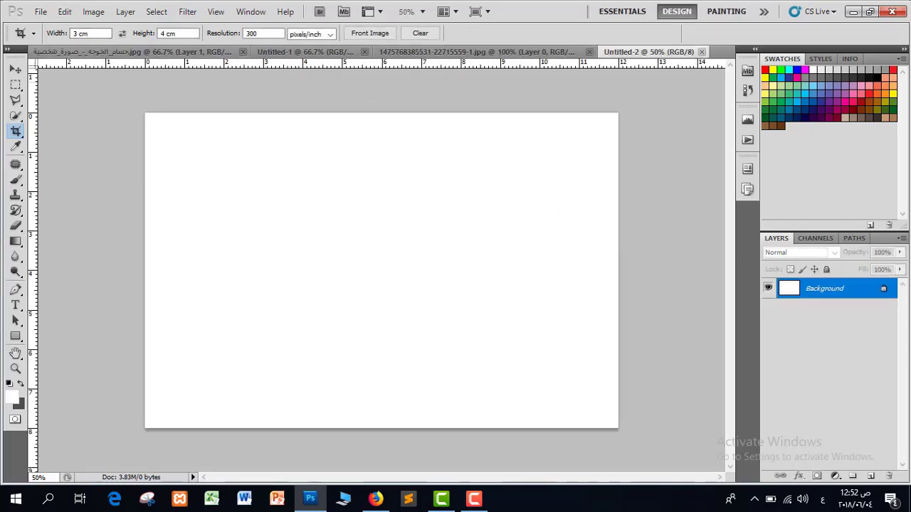
Fill the blank sheet with the custom portrait pattern in Normal mode at 100% opacity.
click(66, 13)
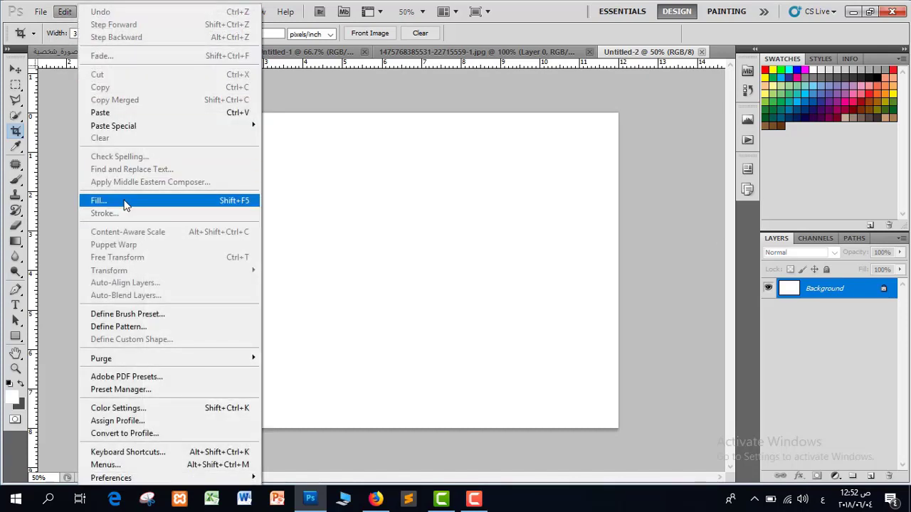
click(125, 205)
click(481, 151)
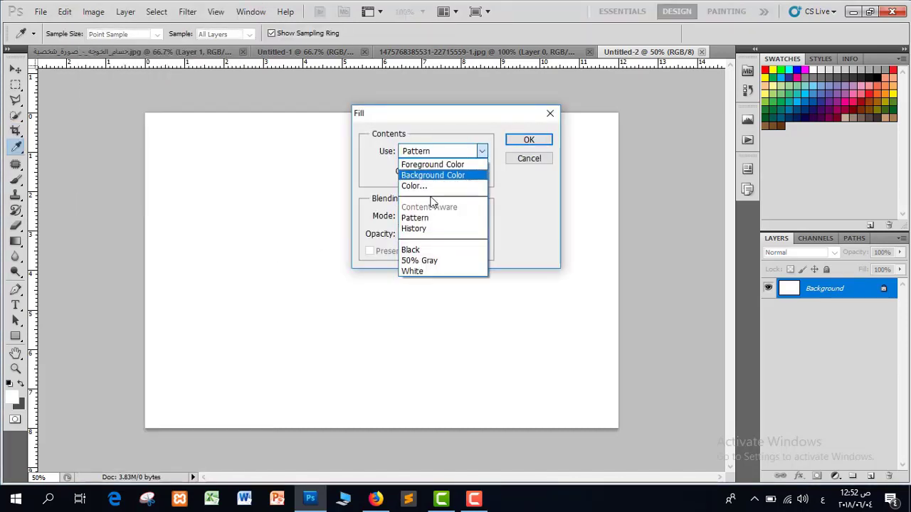
click(431, 218)
click(483, 171)
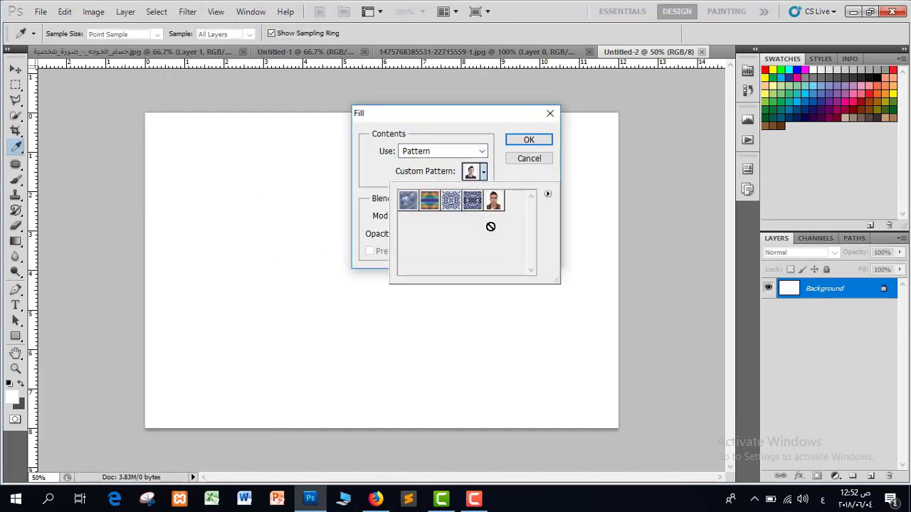
click(494, 201)
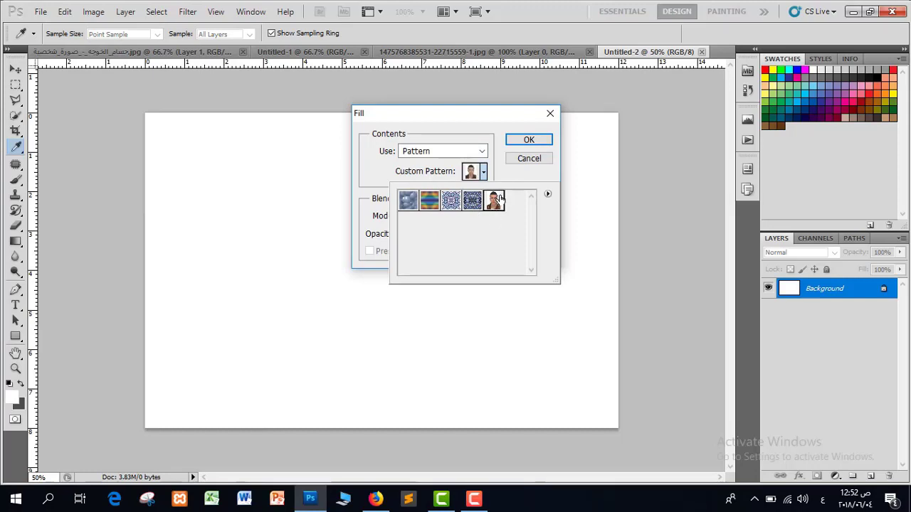
click(477, 144)
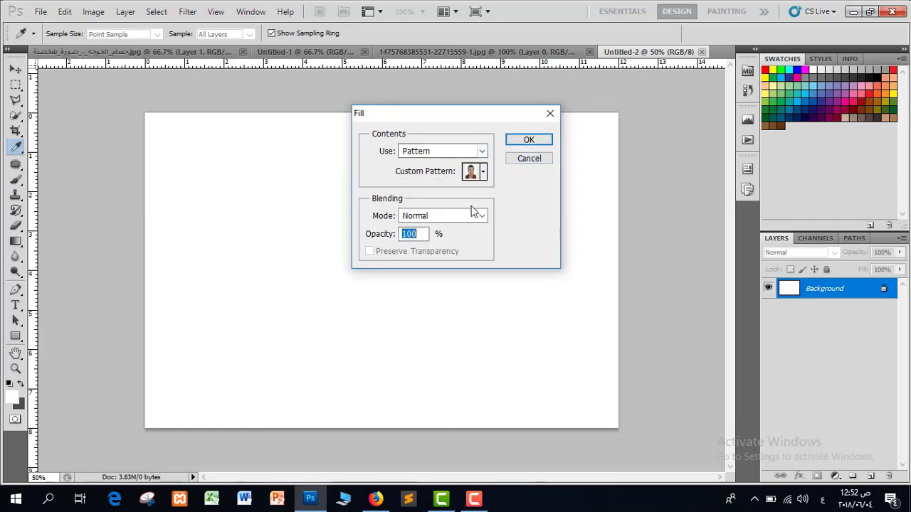
click(528, 141)
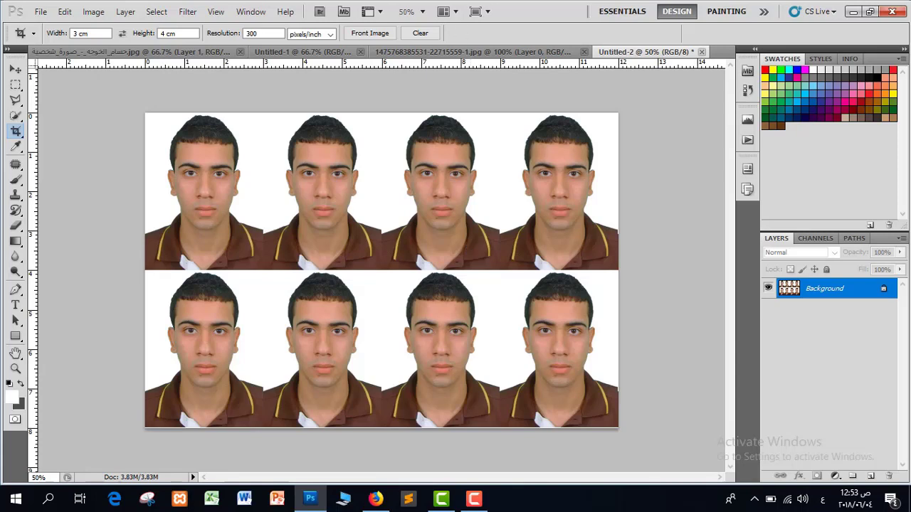
click(481, 502)
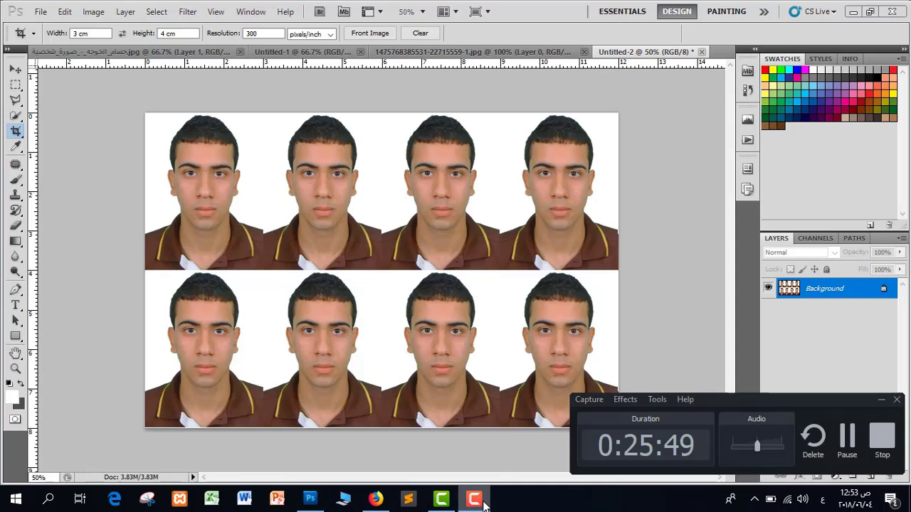
click(481, 501)
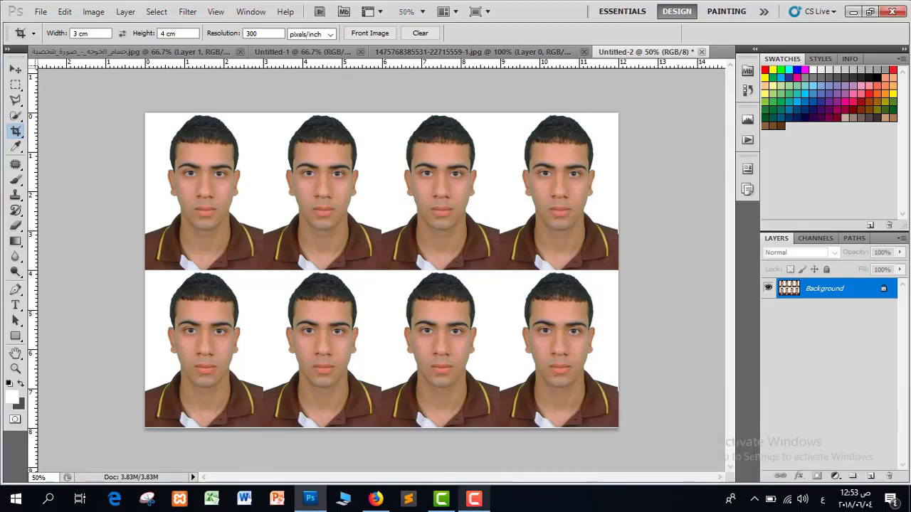